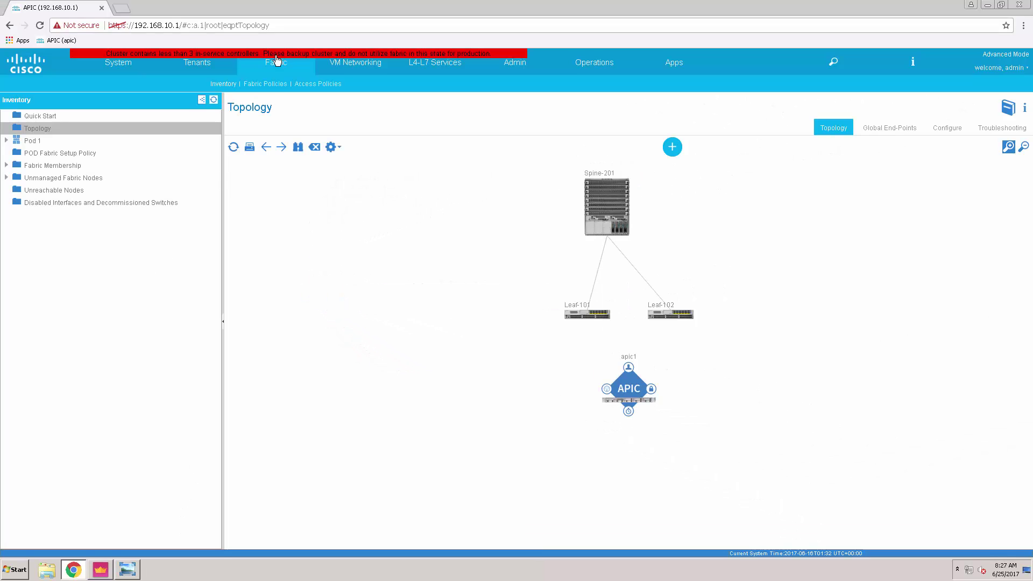
# Start a new physical domain in the fabric access policies and name it PBR-Domain
pyautogui.click(312, 84)
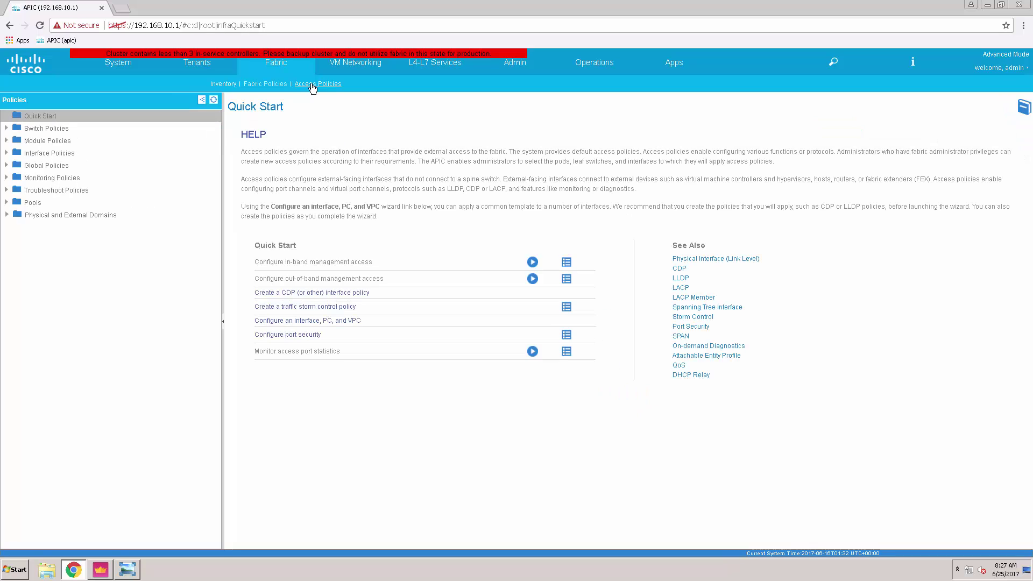
pyautogui.click(7, 215)
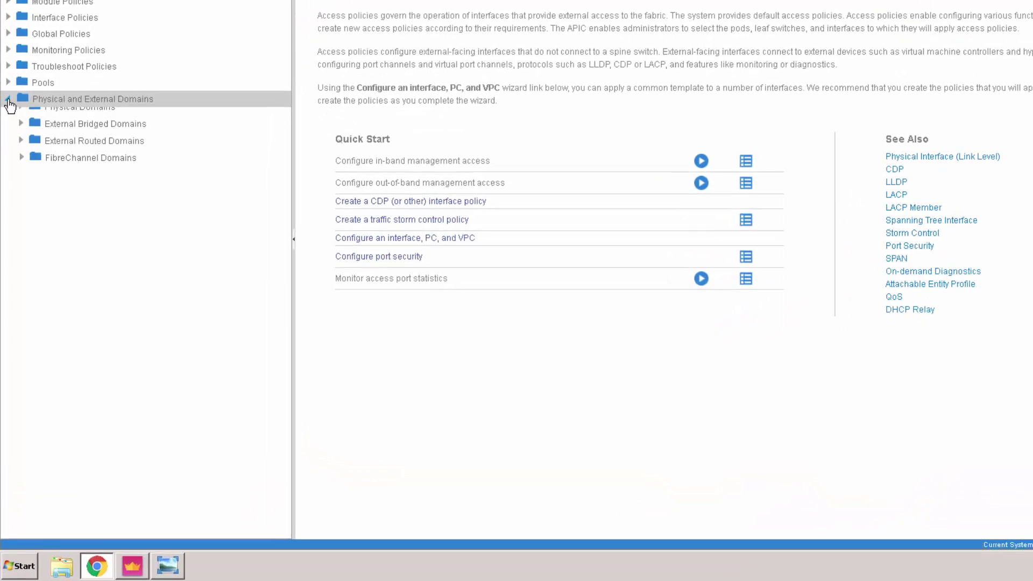
pyautogui.click(21, 60)
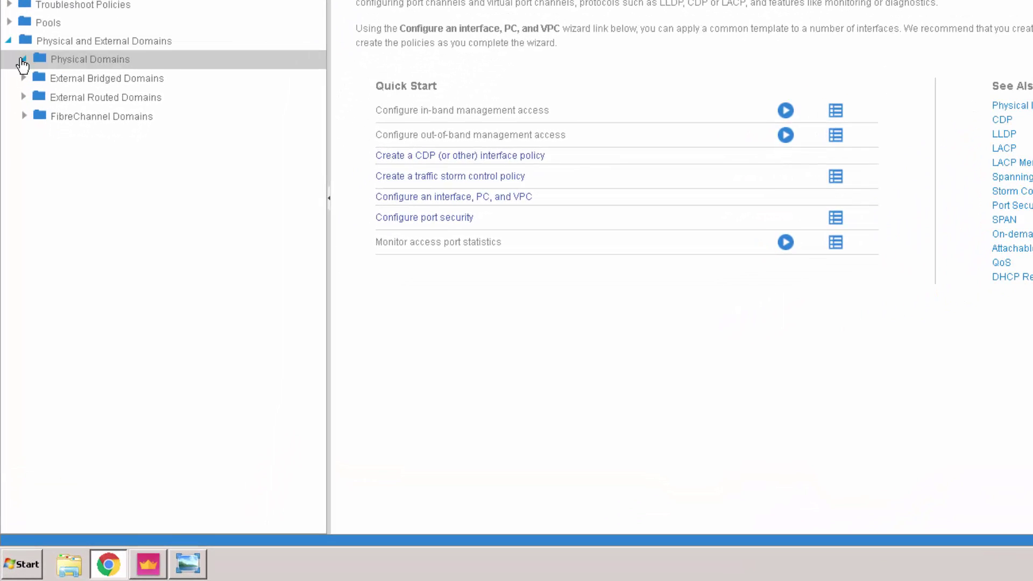
pyautogui.rightClick(69, 63)
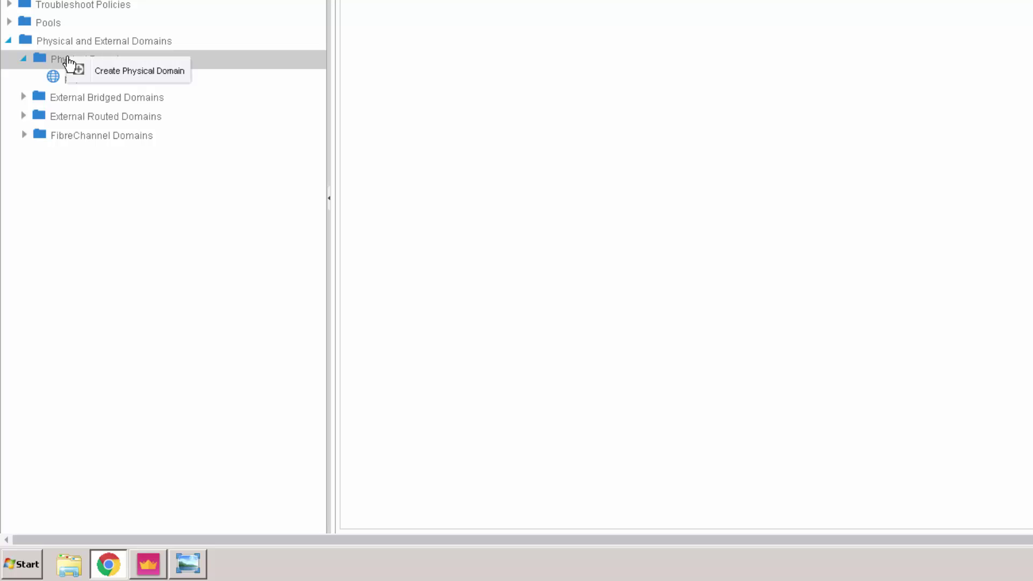
pyautogui.click(104, 75)
pyautogui.click(645, 65)
pyautogui.write('PB')
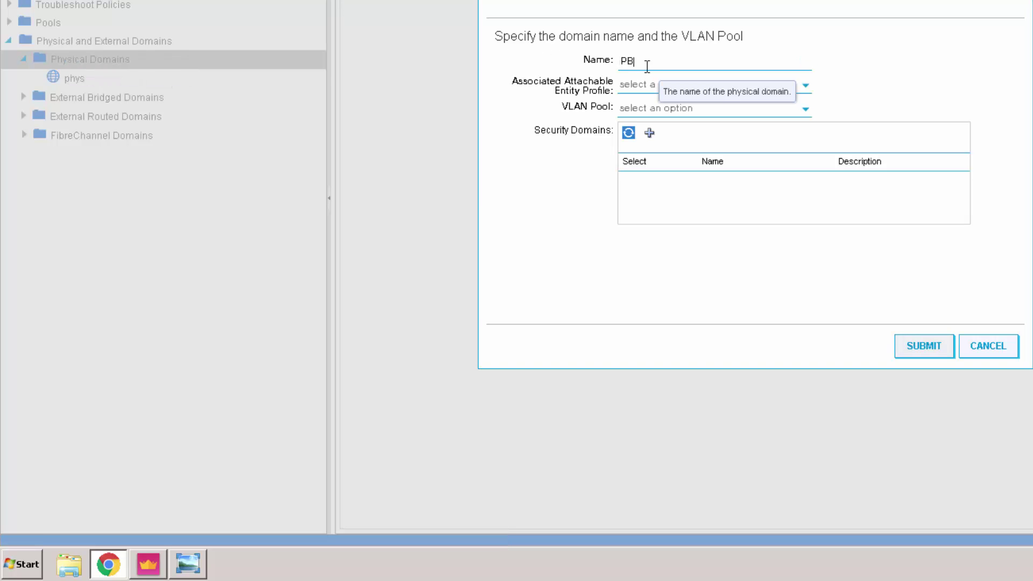
pyautogui.write('R-')
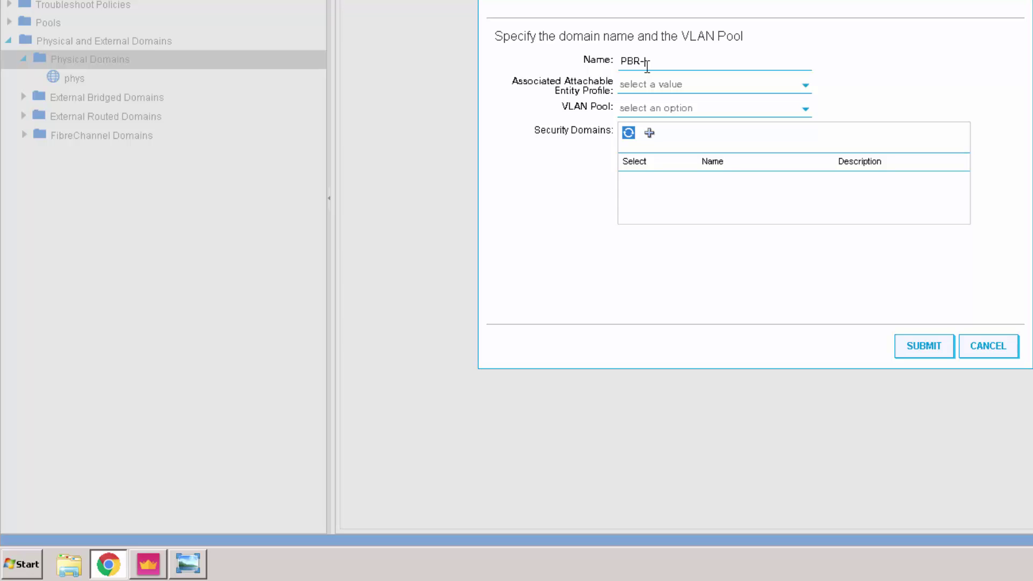
pyautogui.write('Domain')
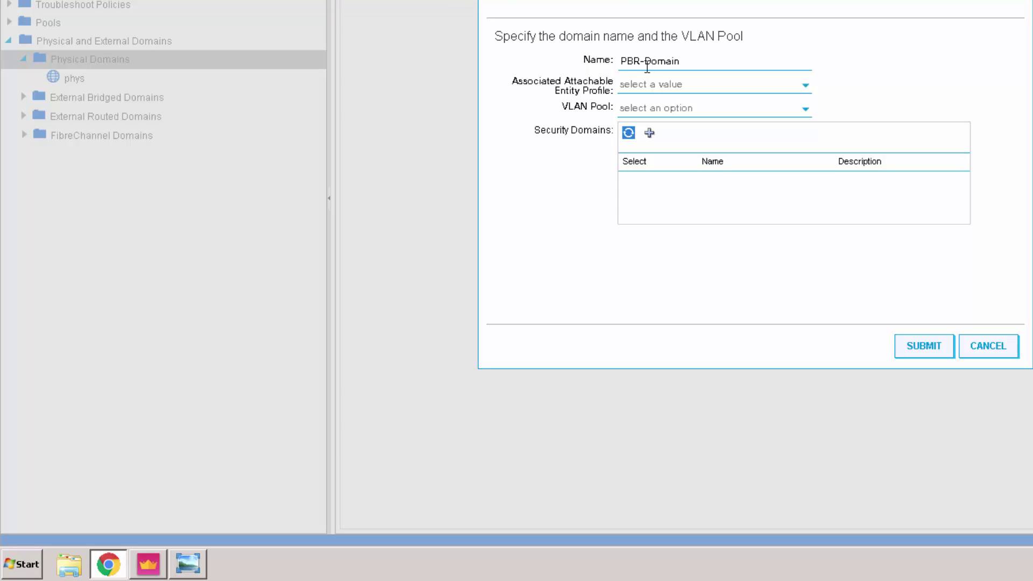
# Create an attachable access entity profile named AEP-PBR for the domain, without selecting any interfaces
pyautogui.click(648, 85)
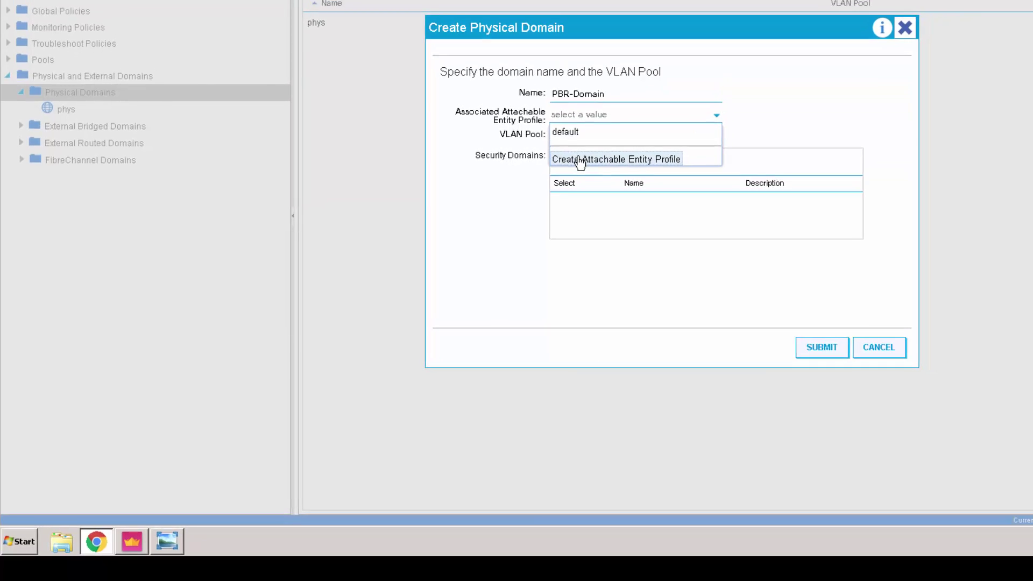
pyautogui.click(592, 146)
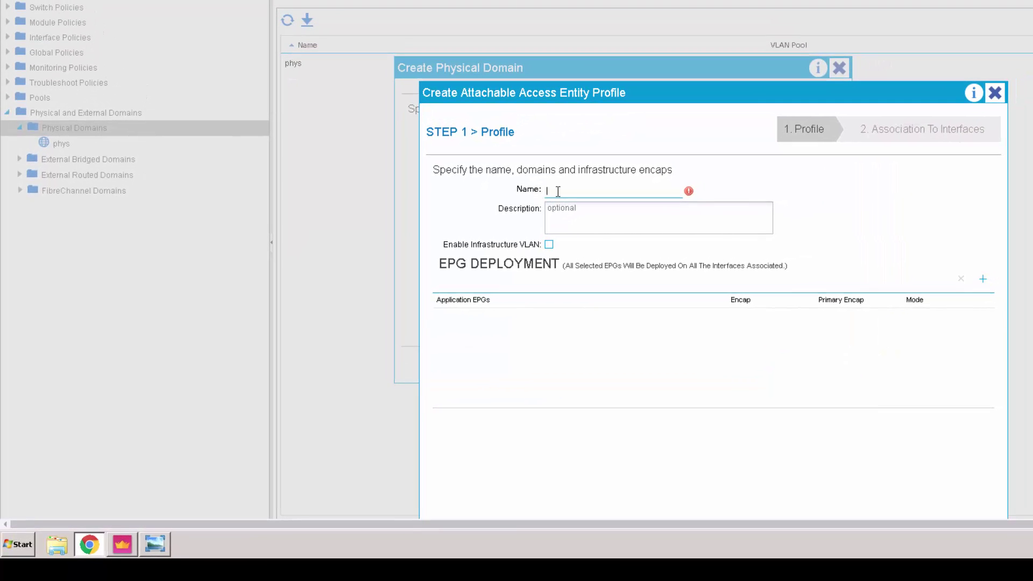
pyautogui.write('AEP-PBR')
pyautogui.moveTo(598, 88); pyautogui.dragTo(569, 48)
pyautogui.click(883, 489)
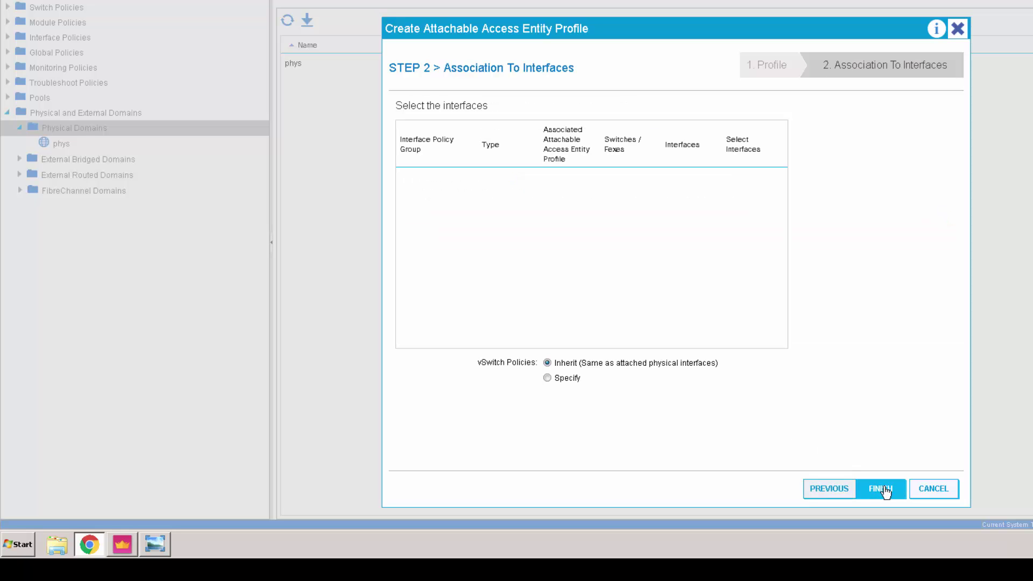
pyautogui.click(882, 490)
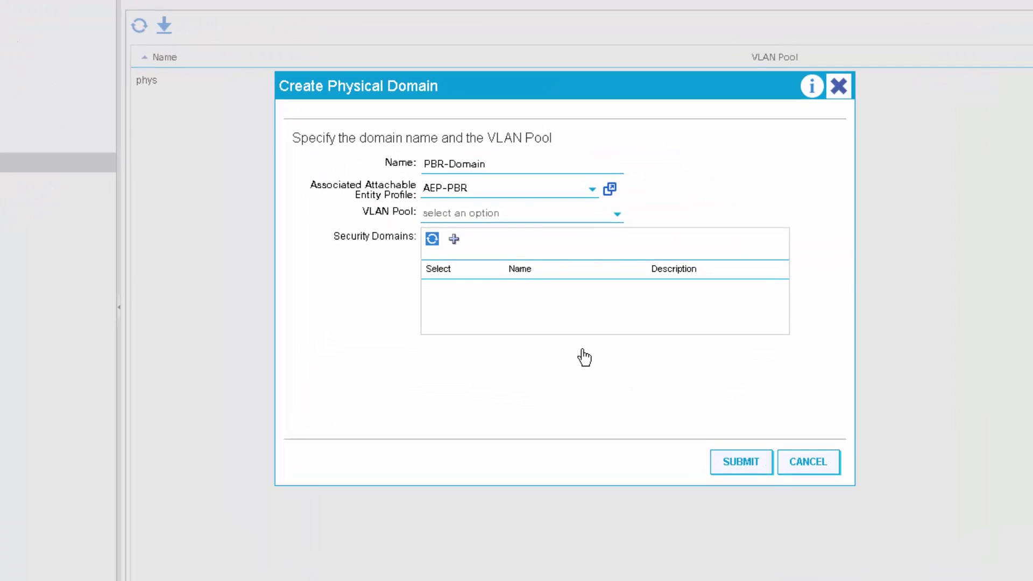
# Start a new VLAN pool for the physical domain and name it Pool-PBR
pyautogui.click(445, 214)
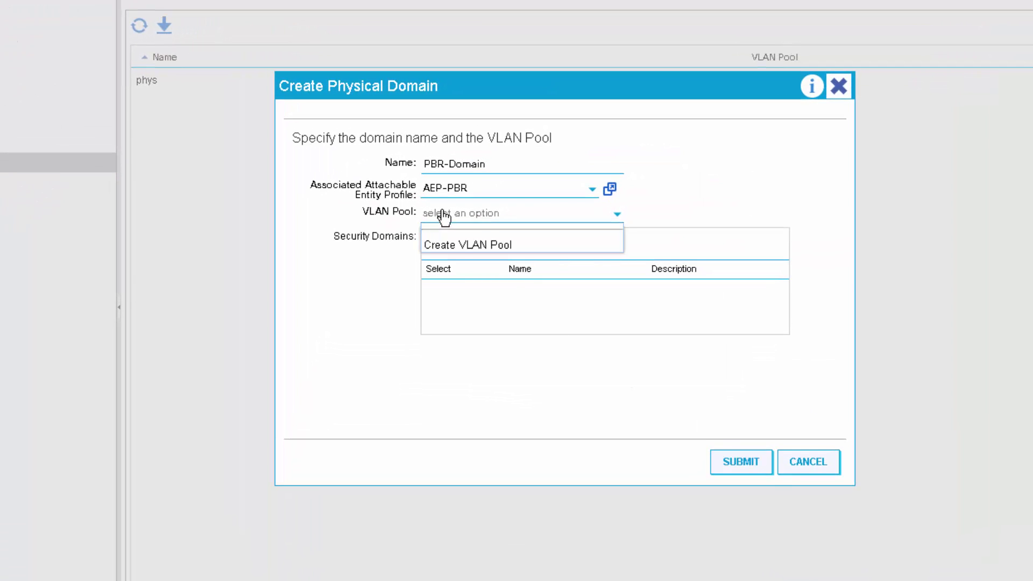
pyautogui.click(457, 246)
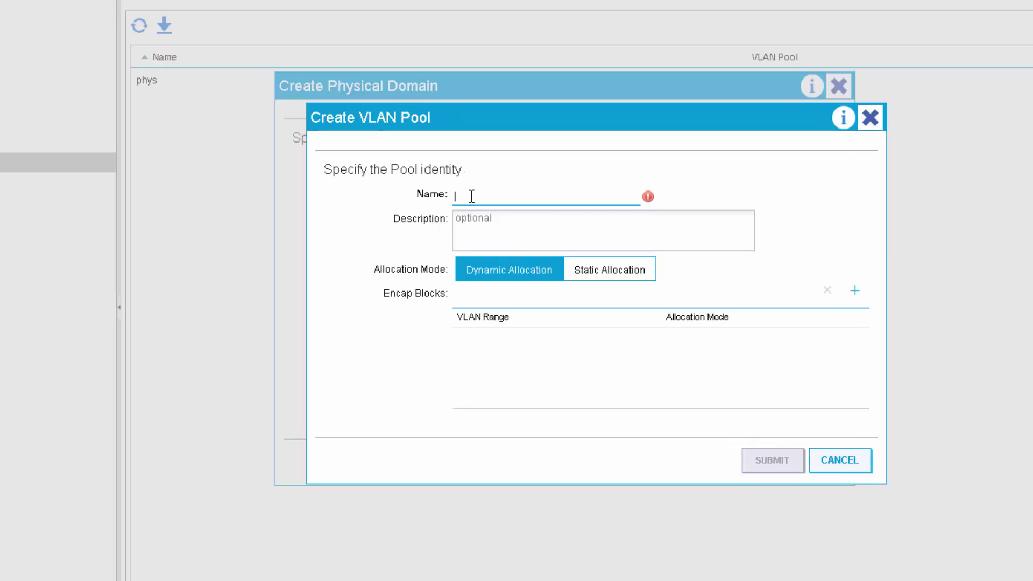
pyautogui.write('Pool-')
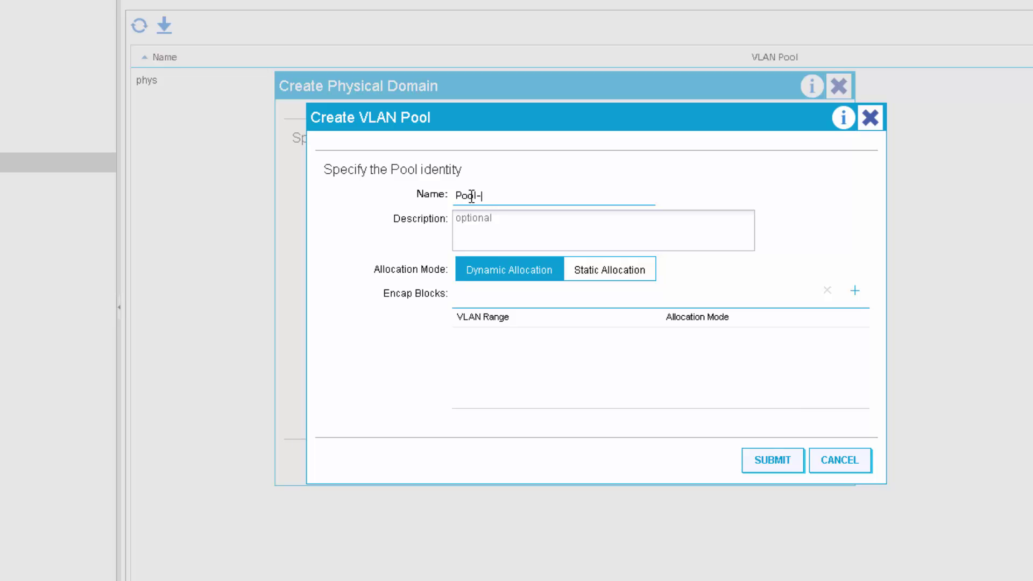
pyautogui.write('PBR')
# Add an encap block to the pool for VLAN 60 to 60 with static allocation
pyautogui.click(855, 291)
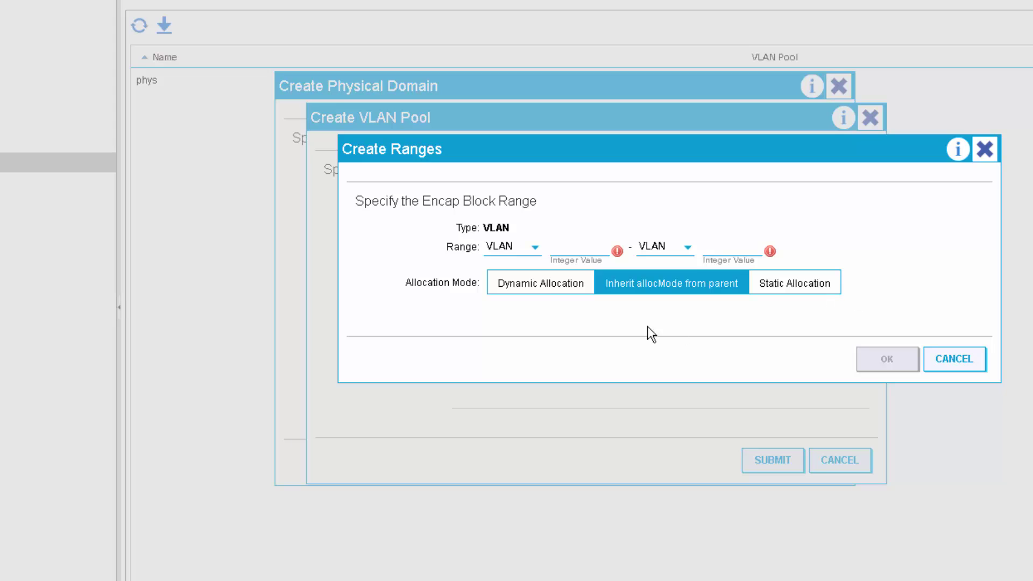
pyautogui.click(790, 286)
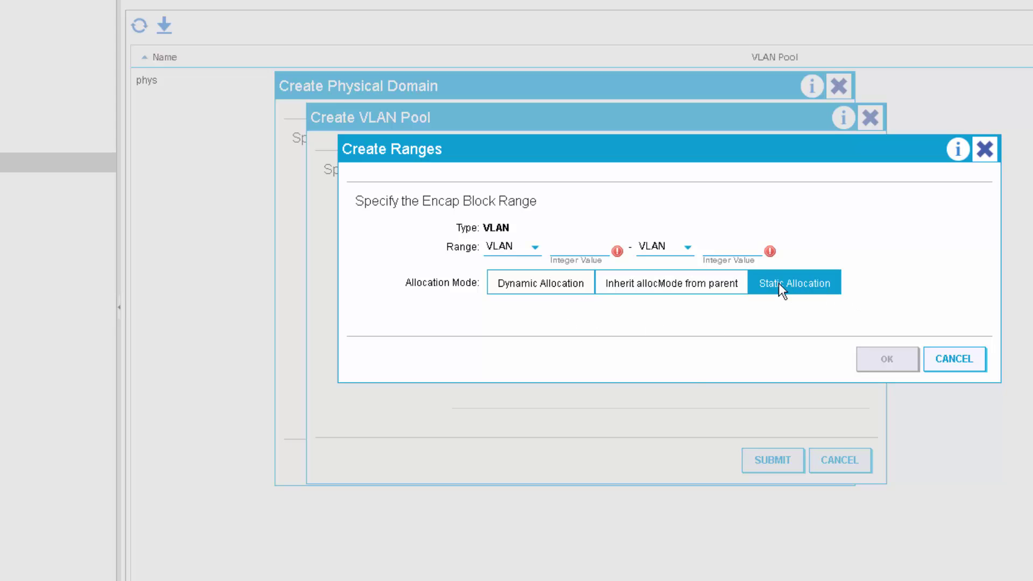
pyautogui.click(567, 248)
pyautogui.write('6060')
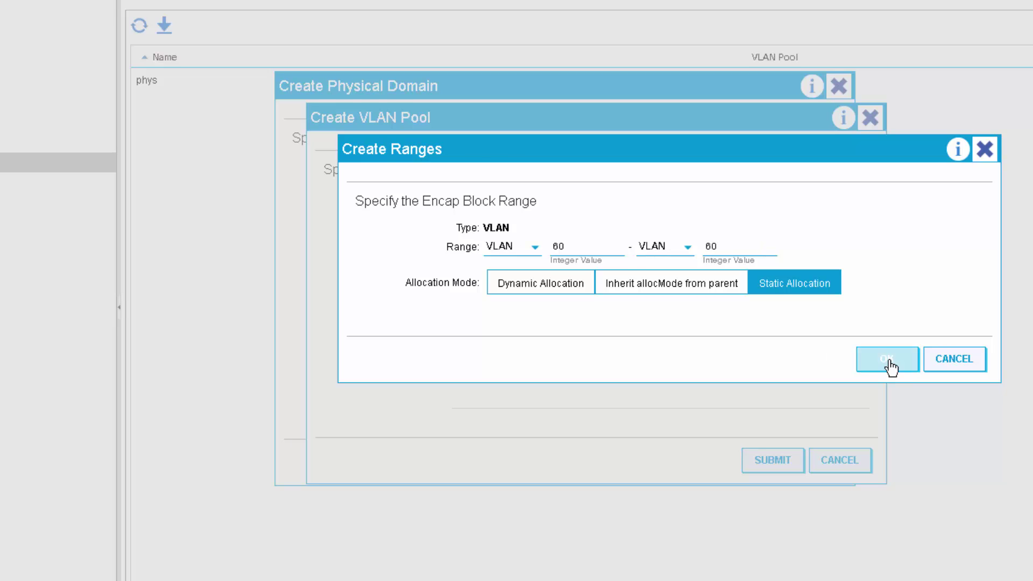
pyautogui.click(887, 363)
# Add a second encap block to the pool for VLAN 80 to 80 with static allocation
pyautogui.click(855, 291)
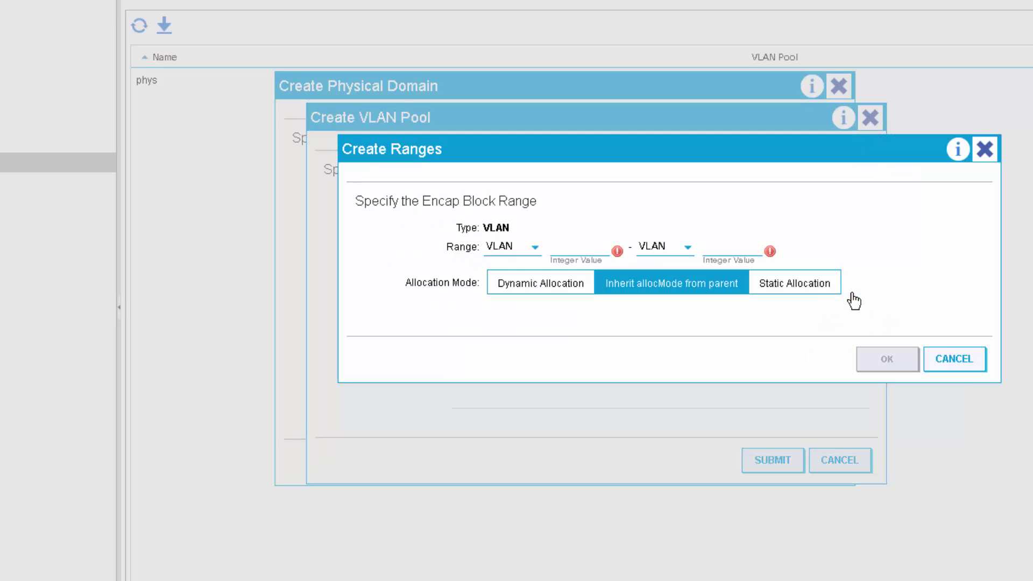
pyautogui.write('80')
pyautogui.click(741, 250)
pyautogui.write('80')
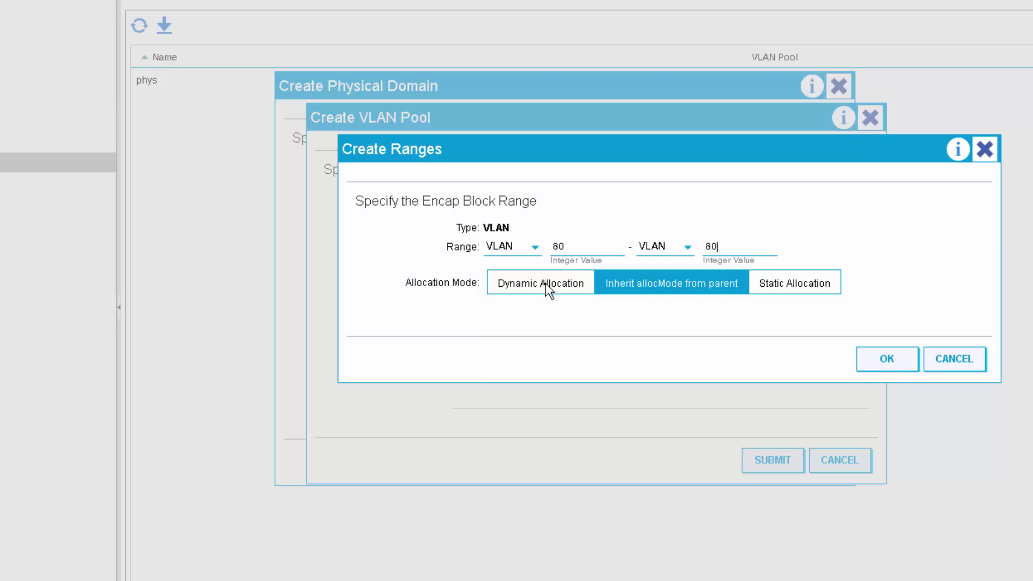
pyautogui.click(794, 284)
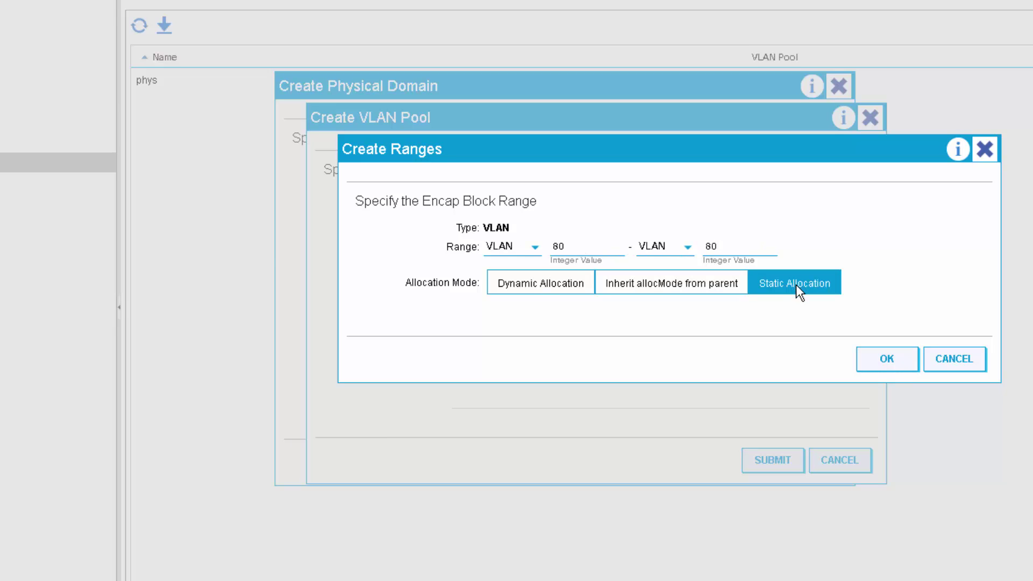
pyautogui.click(885, 361)
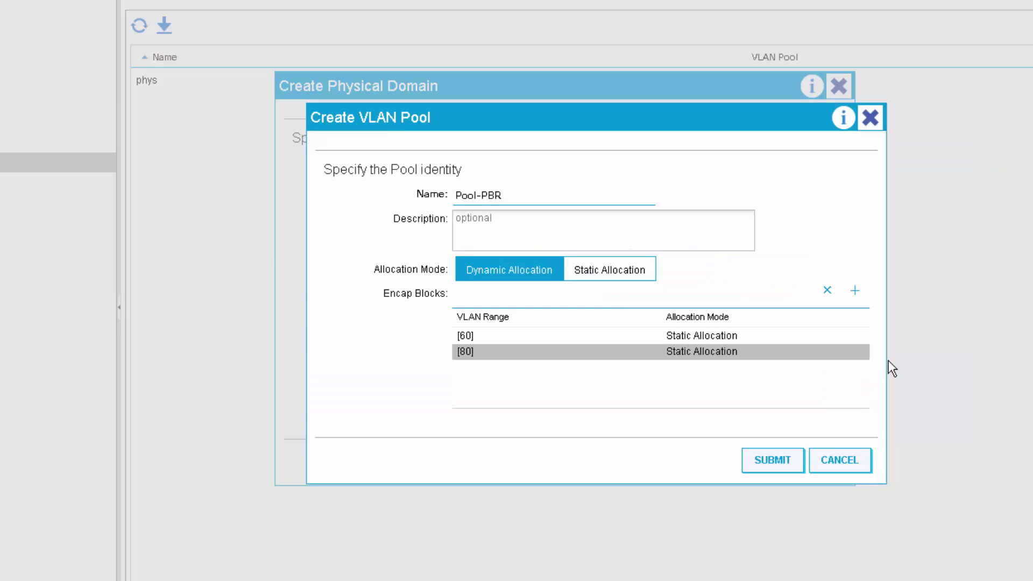
# Add a static allocation encap block for VLAN 200 to 200, and submit the VLAN pool and the physical domain
pyautogui.click(859, 300)
pyautogui.click(556, 246)
pyautogui.write('200')
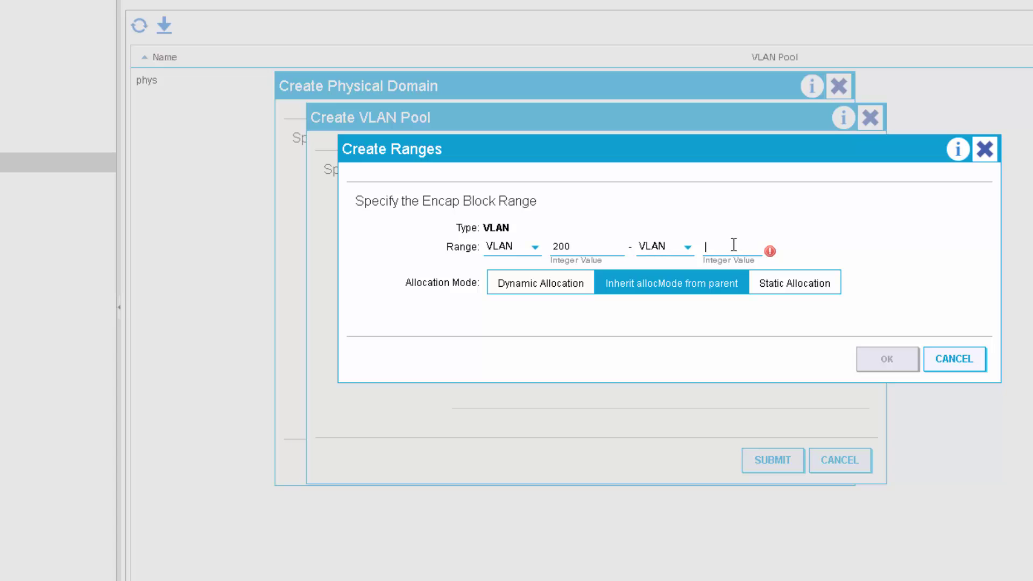
pyautogui.write('200')
pyautogui.click(802, 284)
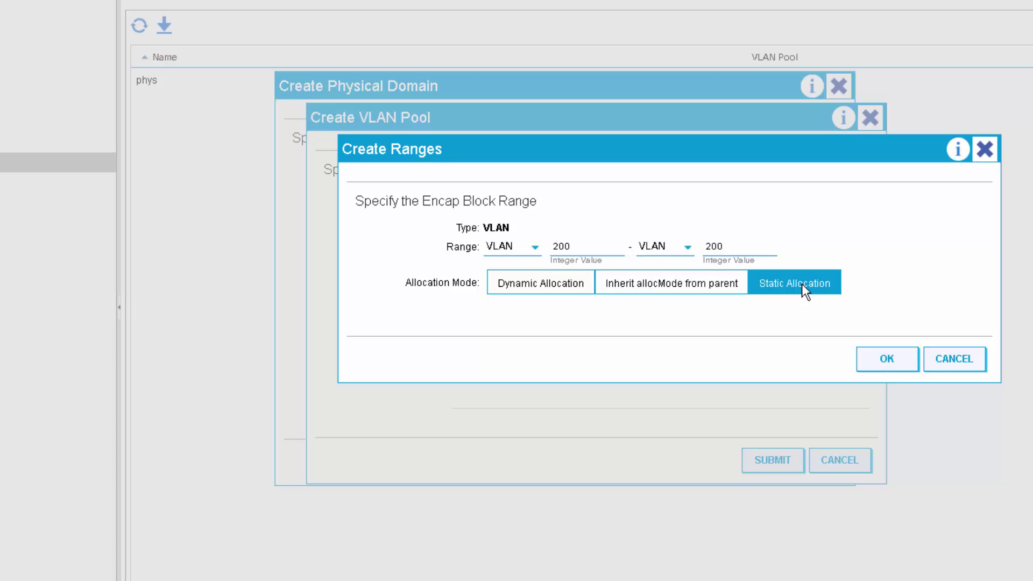
pyautogui.click(885, 358)
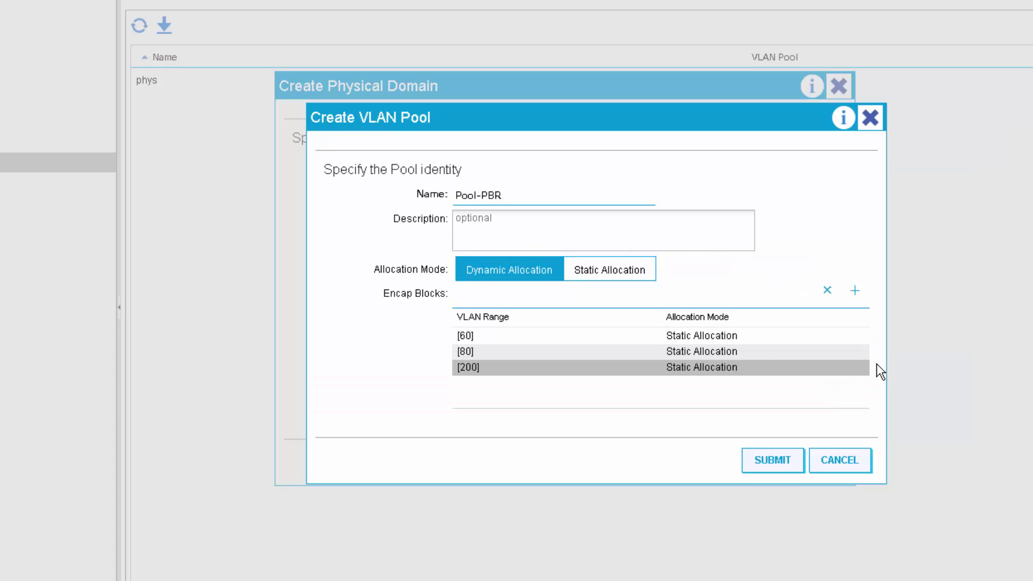
pyautogui.click(786, 467)
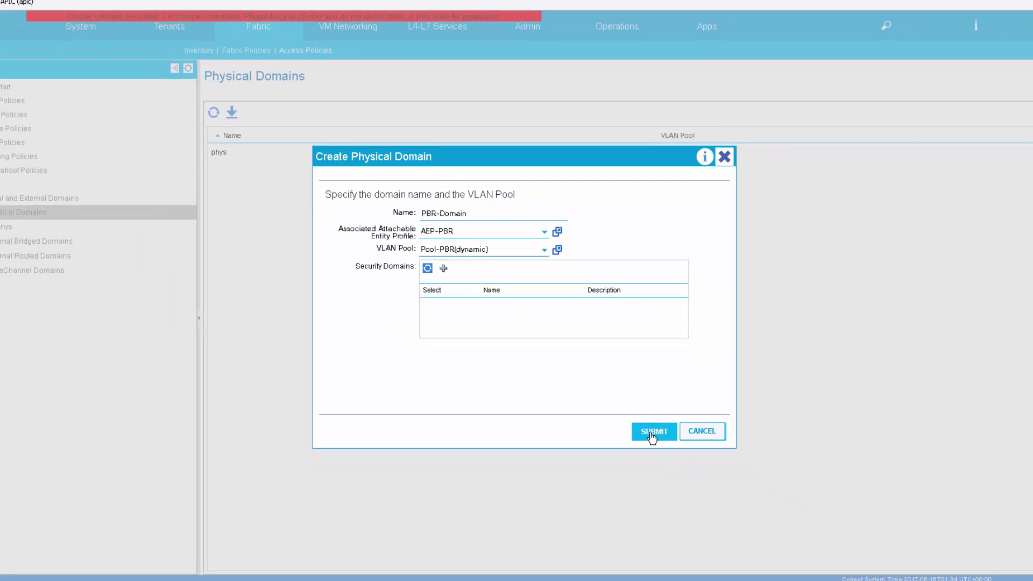
pyautogui.click(655, 437)
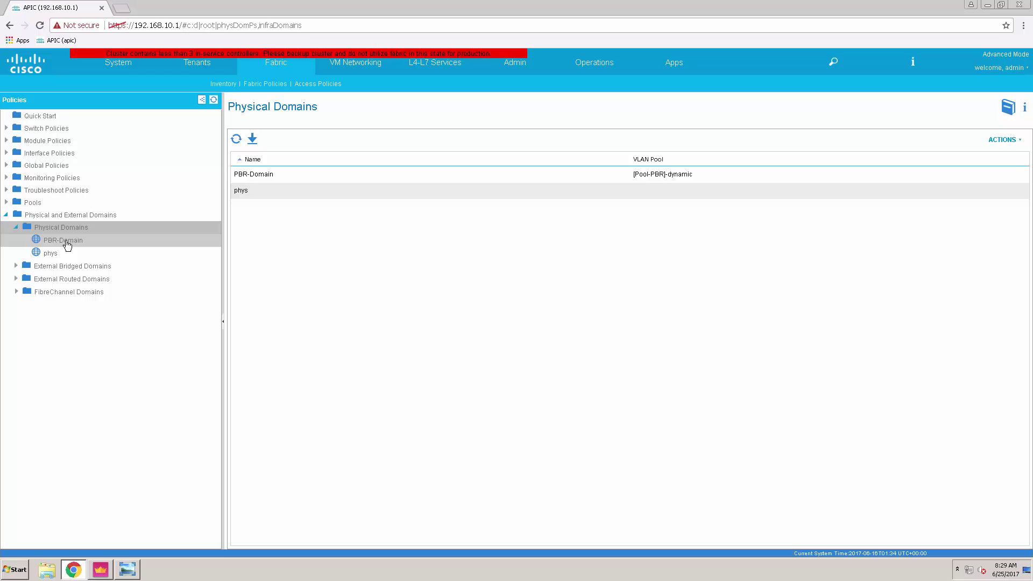
# Check the new VLAN pool in the policy tree and view the AEP-PBR attachable access entity profile's properties
pyautogui.click(6, 202)
pyautogui.click(13, 217)
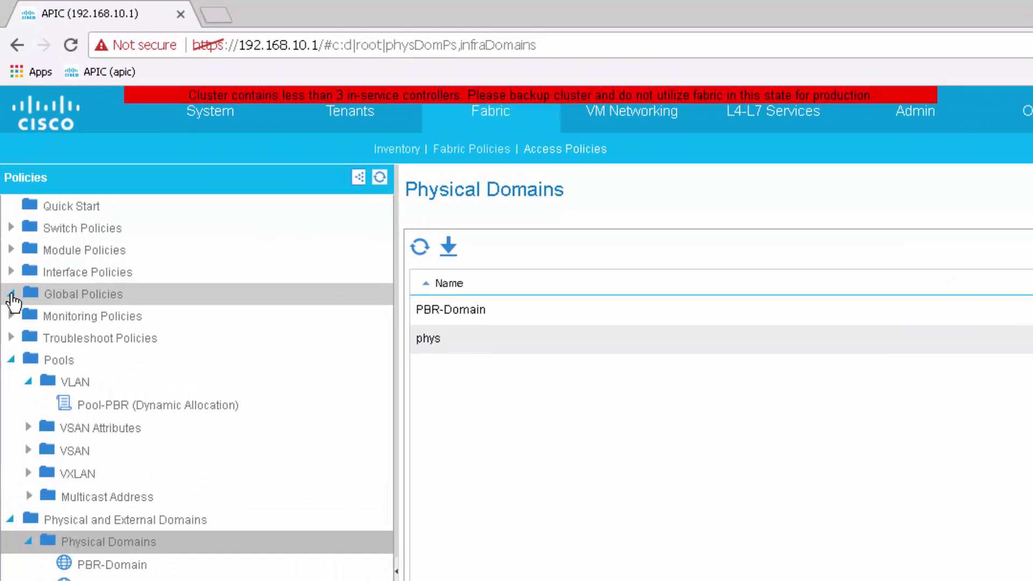
pyautogui.click(6, 165)
pyautogui.click(32, 384)
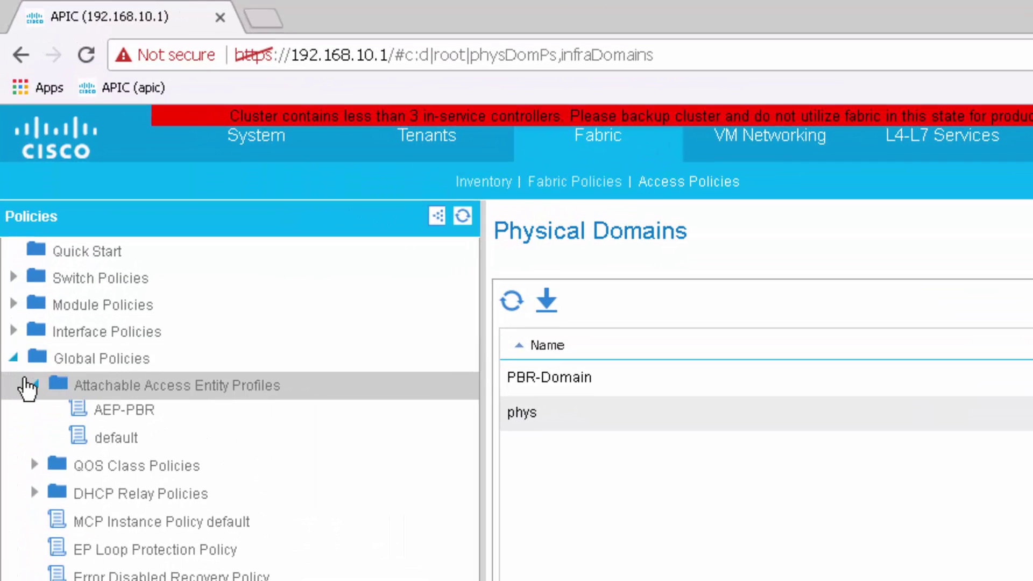
pyautogui.click(128, 419)
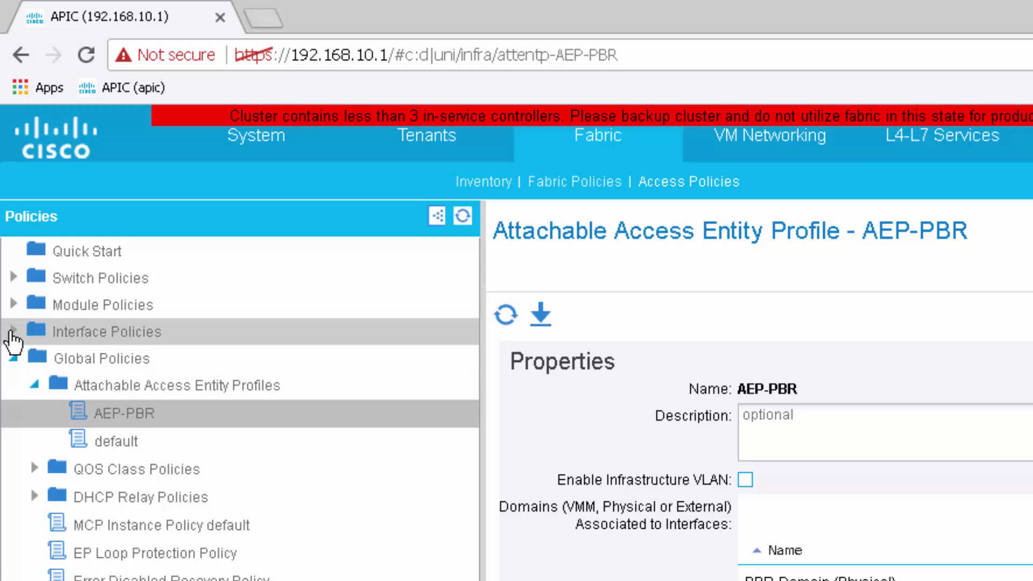
# Create a leaf access port policy group named LAPPG-PBR with AEP-PBR as its attached entity profile
pyautogui.click(15, 332)
pyautogui.click(26, 358)
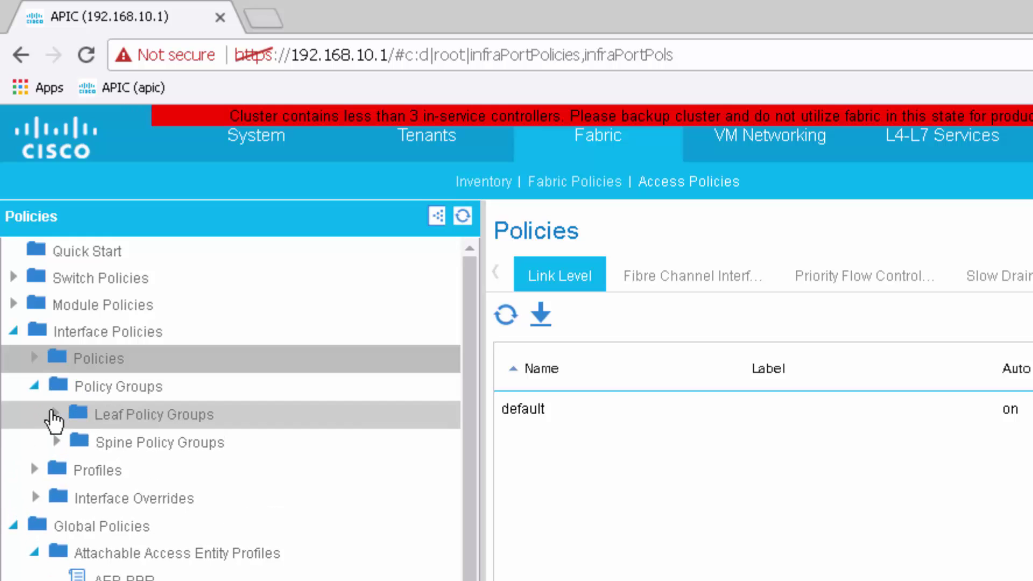
pyautogui.rightClick(132, 420)
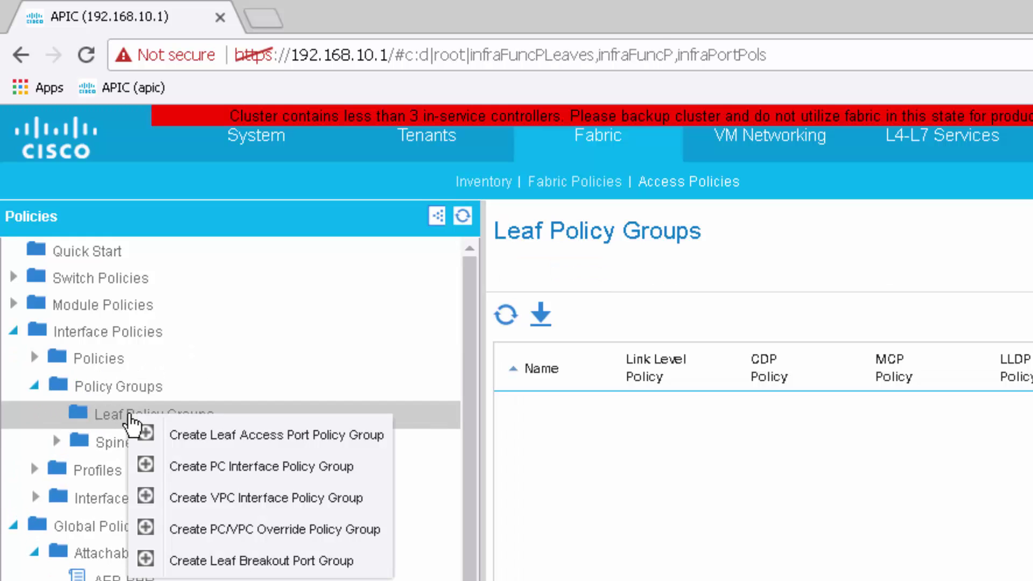
pyautogui.click(203, 438)
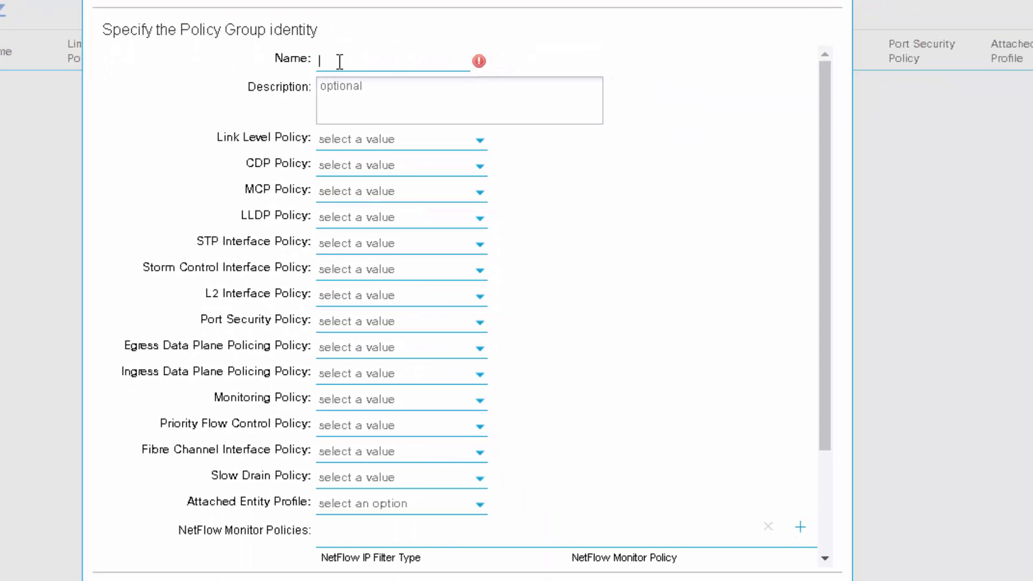
pyautogui.write('LA')
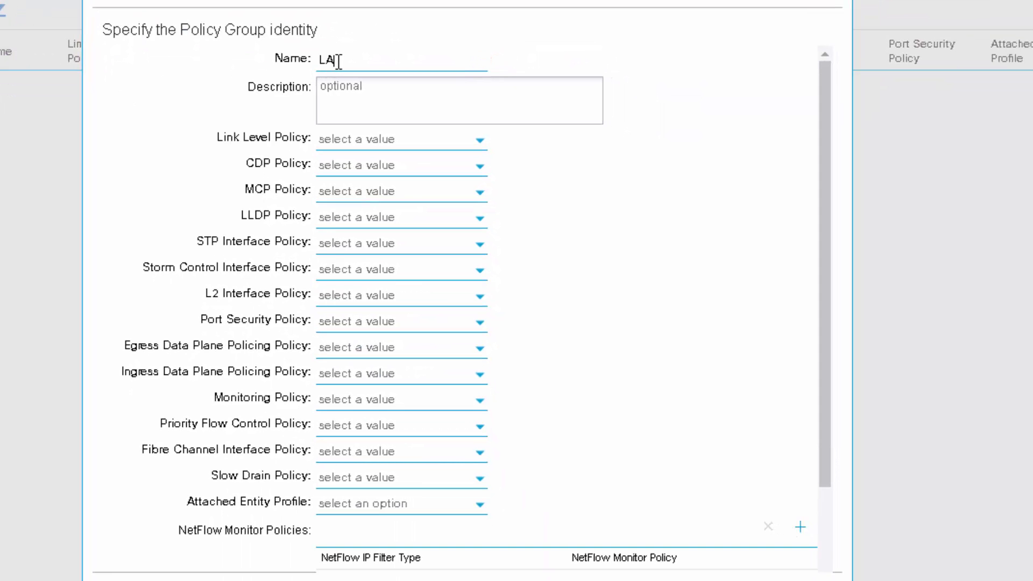
pyautogui.write('PPG-PBR')
pyautogui.click(466, 505)
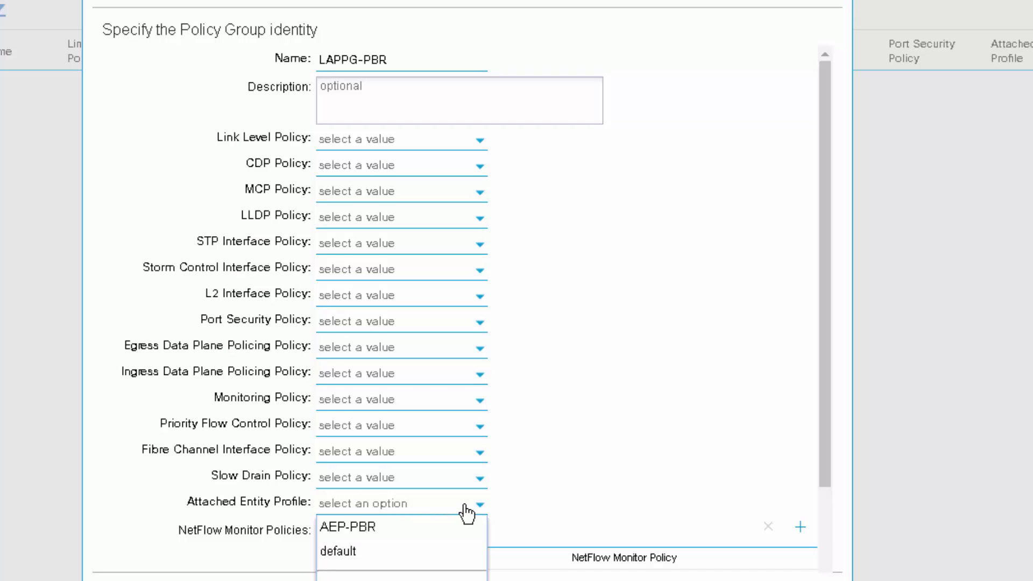
pyautogui.click(354, 528)
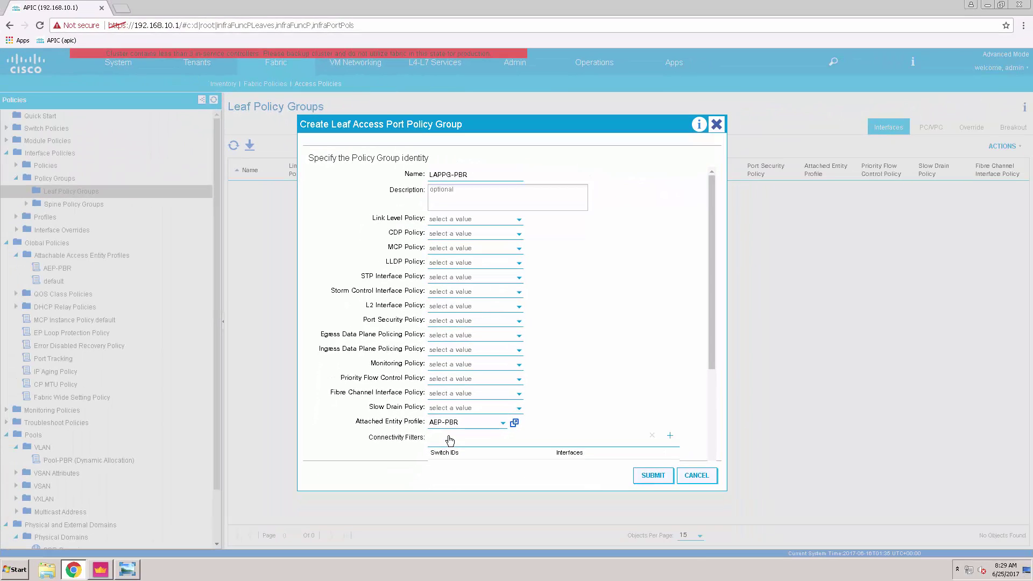
pyautogui.click(653, 476)
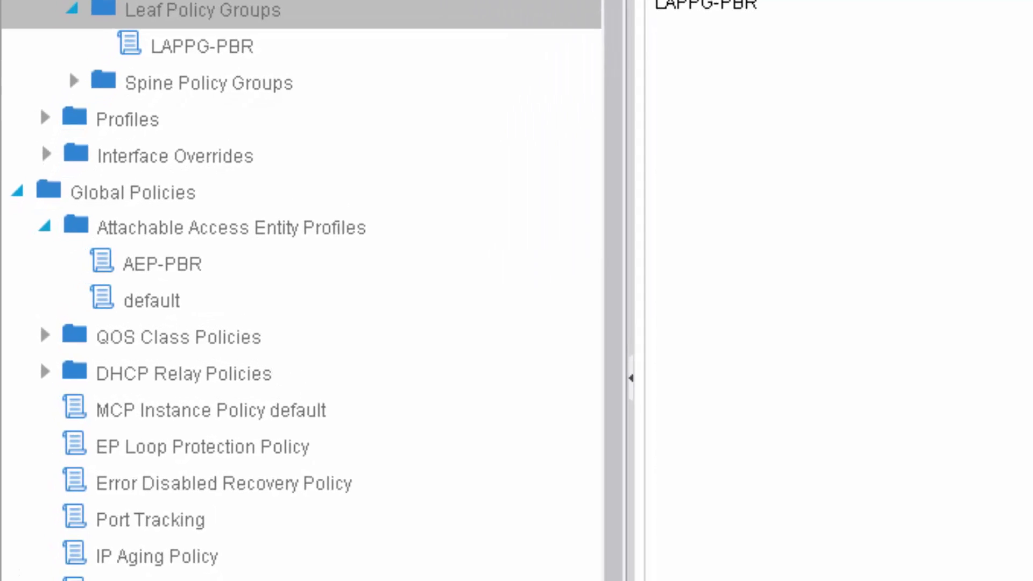
# Start a new leaf interface profile under the interface policies and name it LIP-PBR
pyautogui.click(16, 230)
pyautogui.click(79, 144)
pyautogui.rightClick(156, 164)
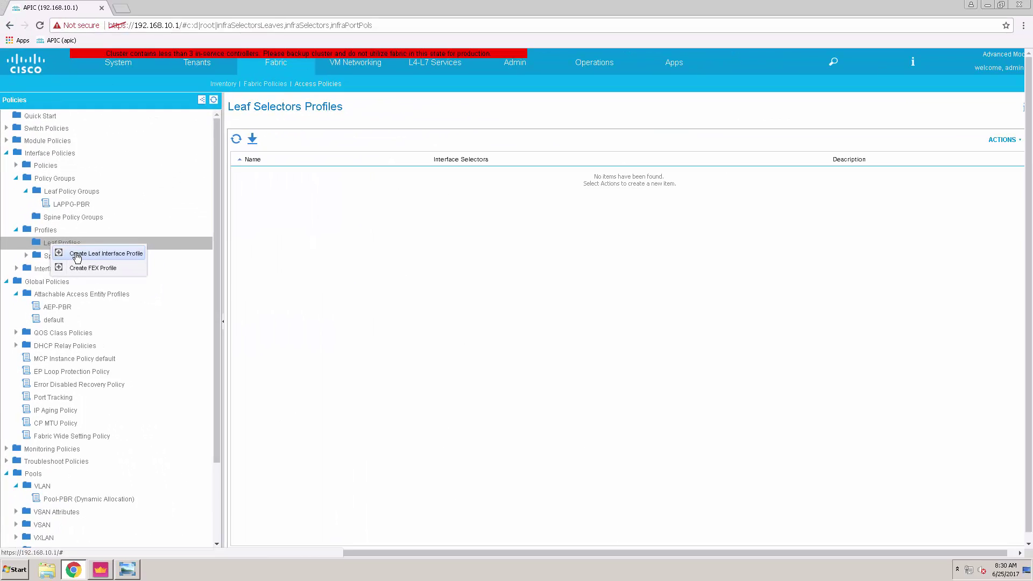
pyautogui.click(270, 194)
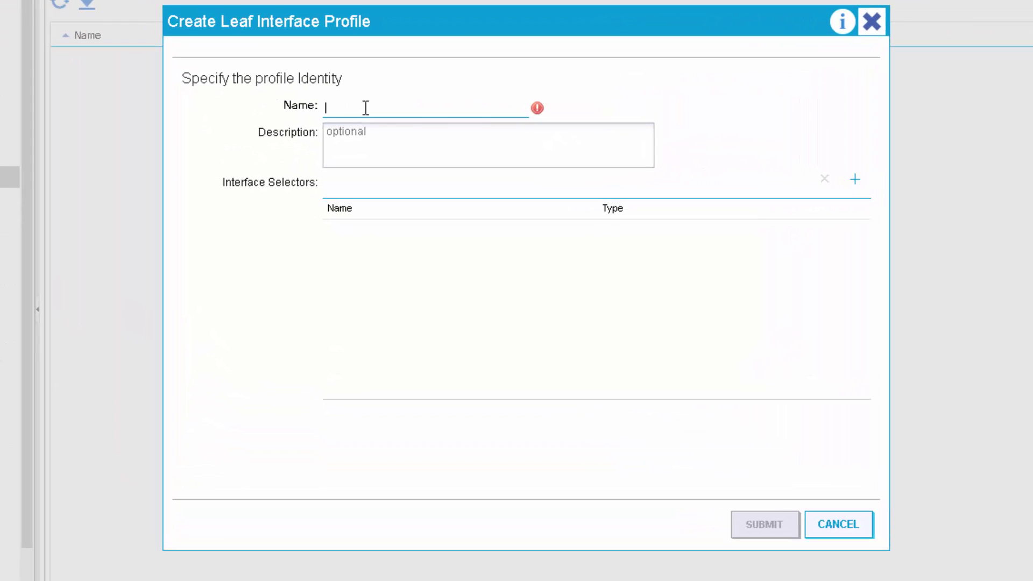
pyautogui.write('LIP-')
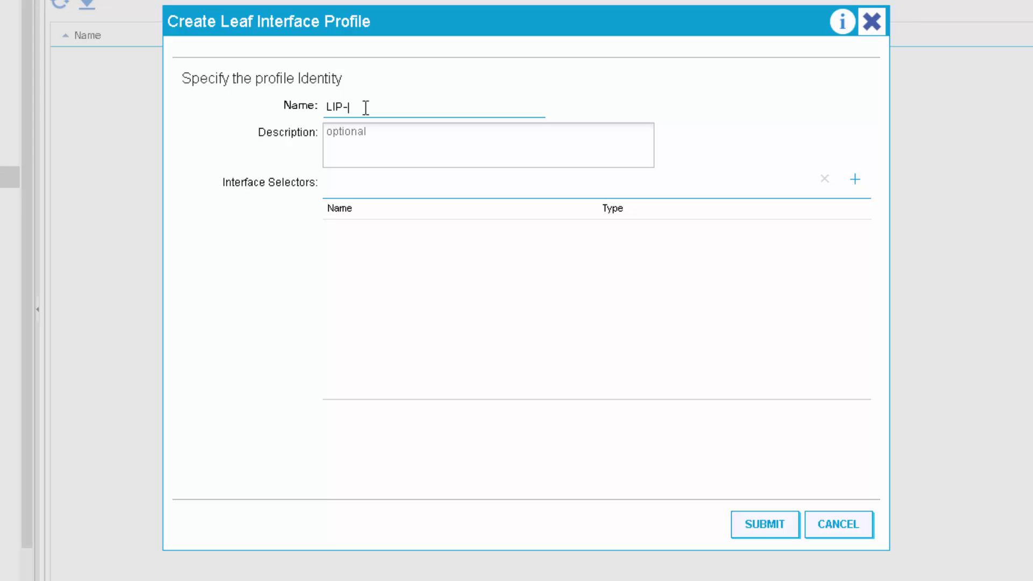
pyautogui.write('PBR')
# Add access port selector PBR-Int for interfaces 1/1-4 with policy group LAPPG-PBR, and submit the leaf interface profile
pyautogui.click(855, 179)
pyautogui.click(436, 139)
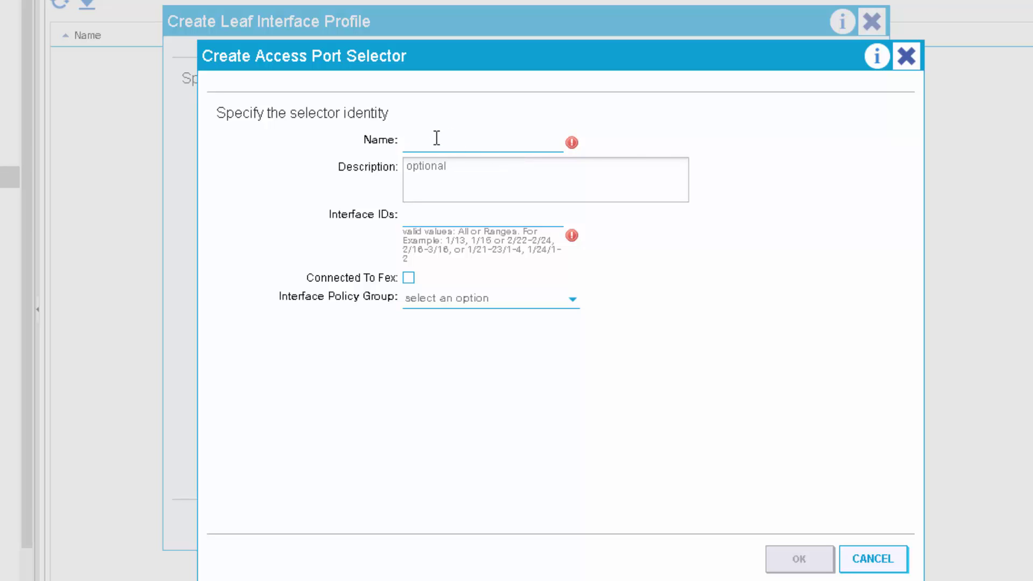
pyautogui.write('PBR-Int')
pyautogui.click(438, 216)
pyautogui.write('1/1/')
pyautogui.press('BackSpace')
pyautogui.write('-4')
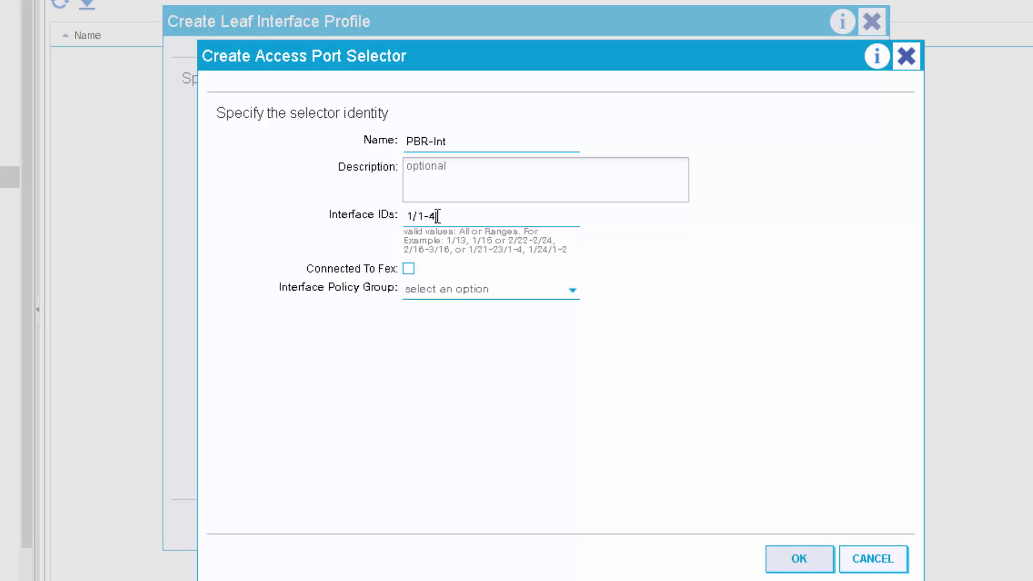
pyautogui.click(476, 295)
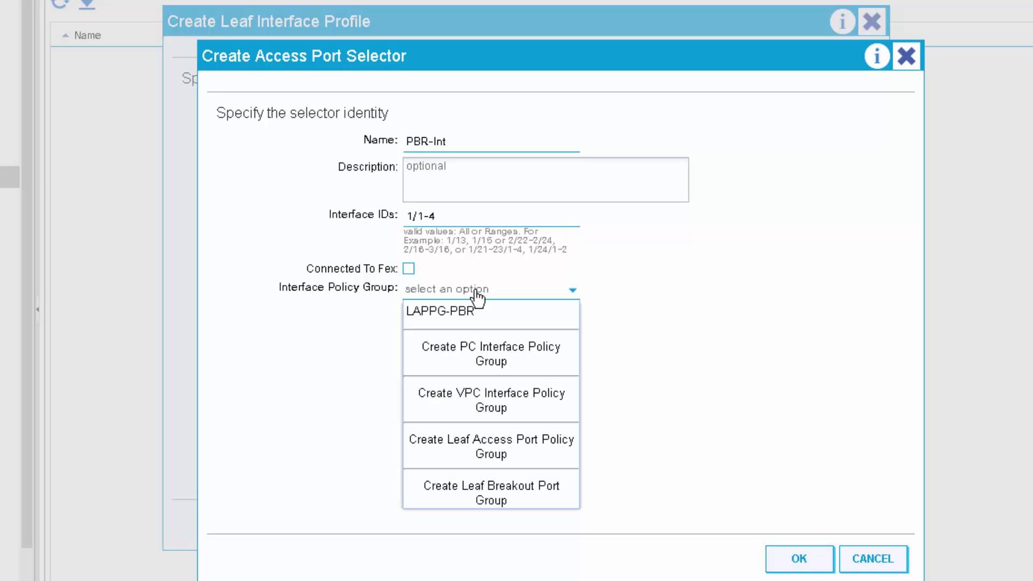
pyautogui.click(436, 312)
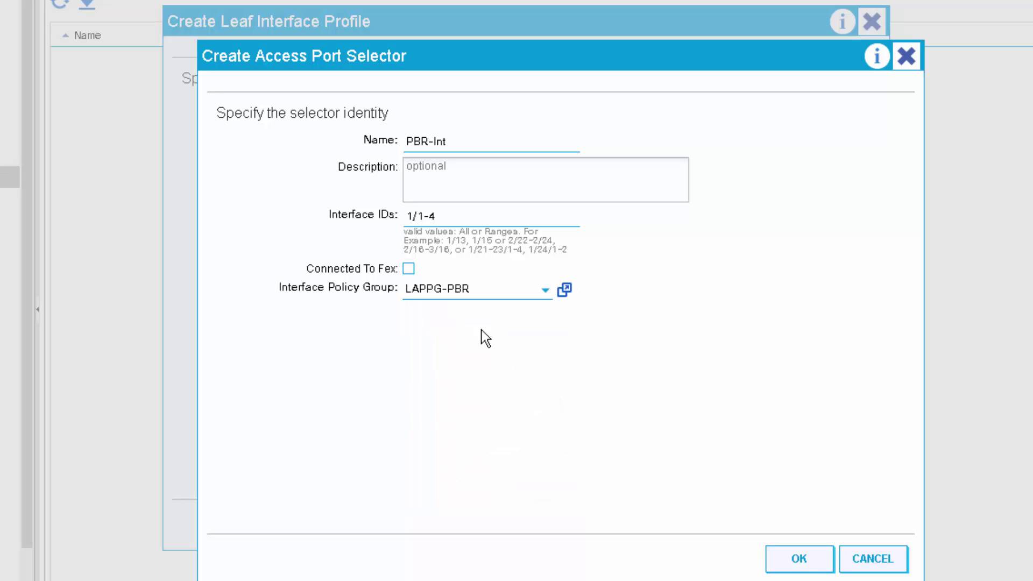
pyautogui.click(800, 559)
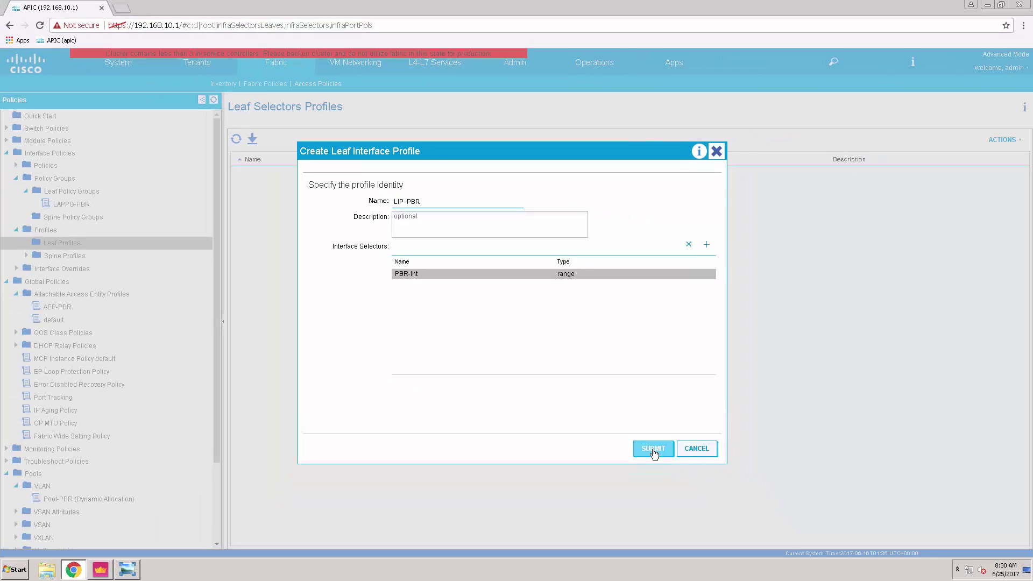
pyautogui.click(758, 530)
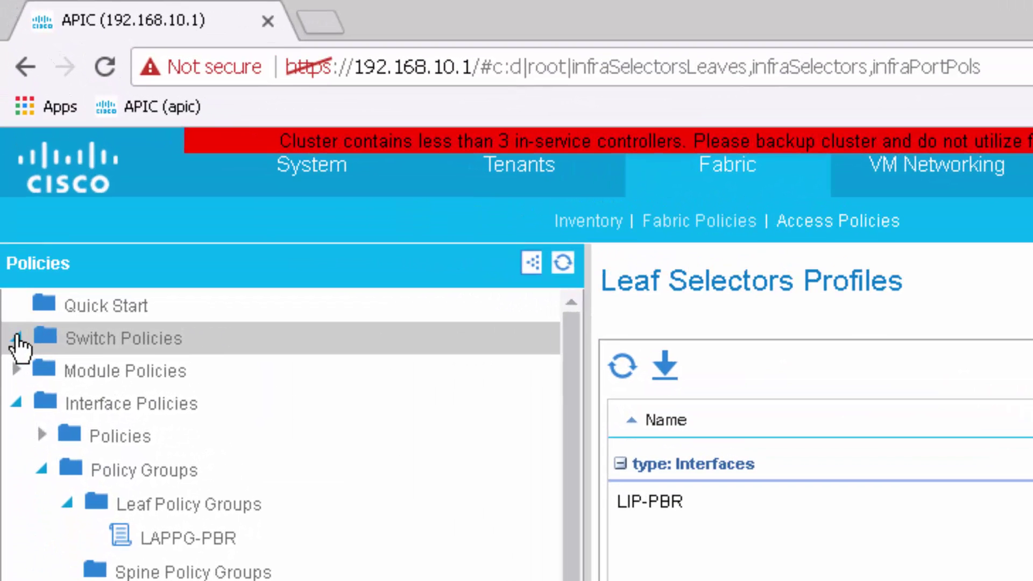
# Start a new leaf profile under the switch policies and name it LP-PBR
pyautogui.click(17, 338)
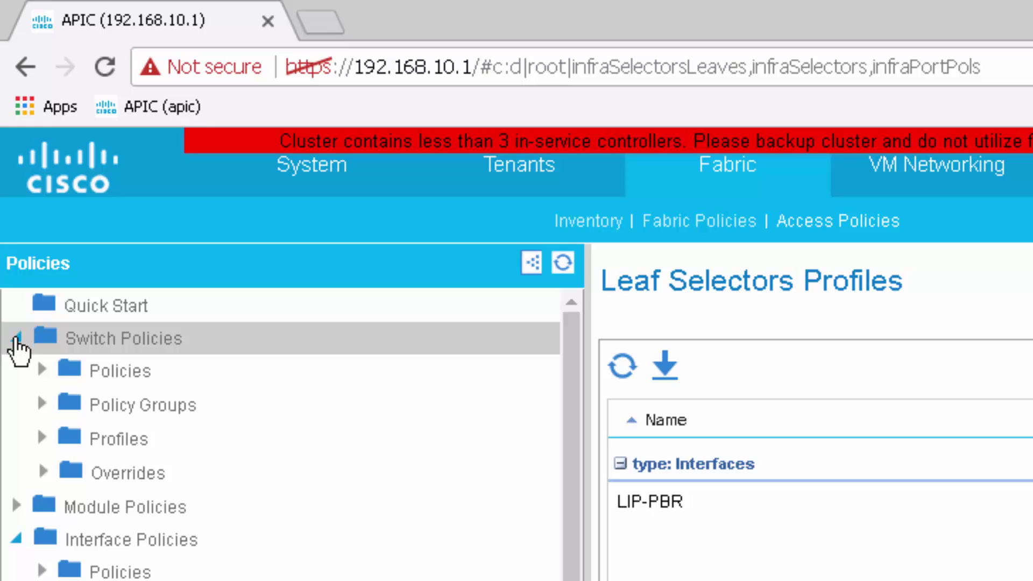
pyautogui.click(36, 403)
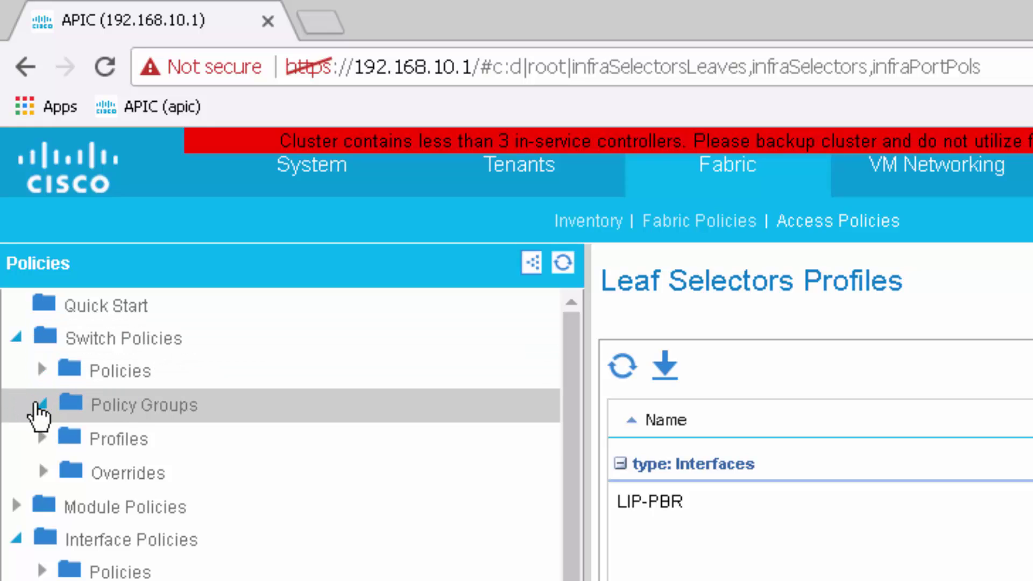
pyautogui.click(43, 437)
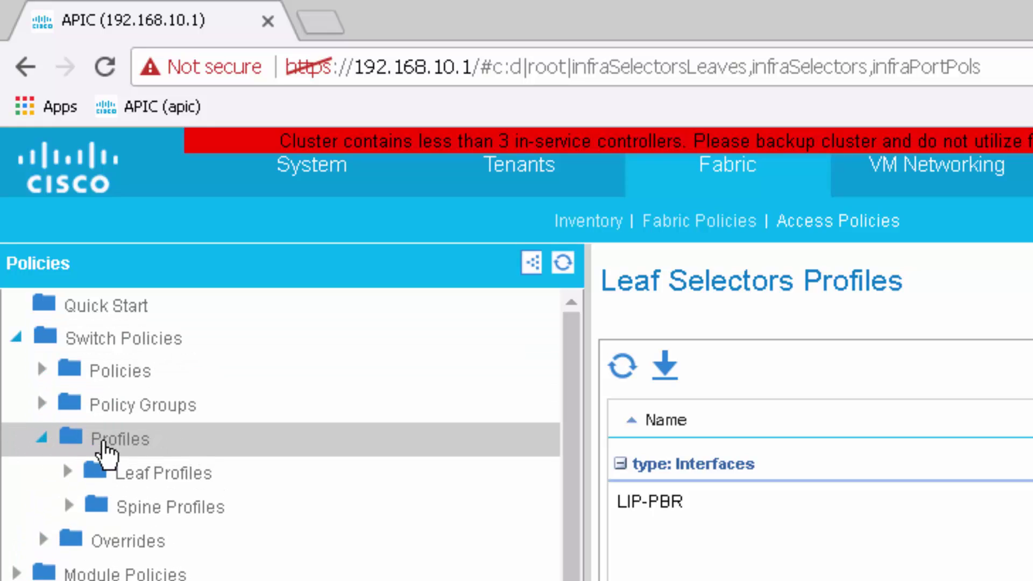
pyautogui.click(139, 479)
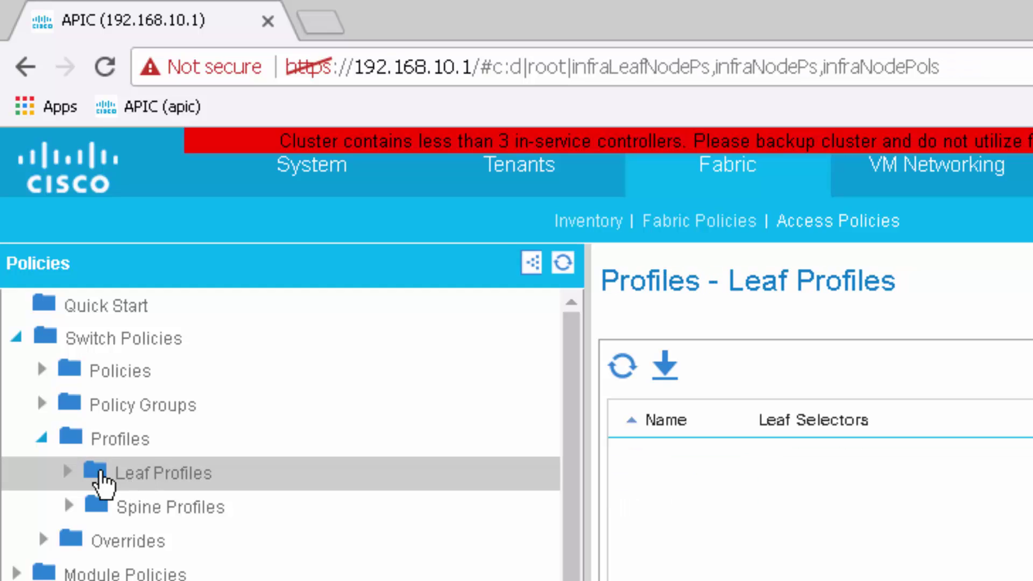
pyautogui.rightClick(124, 482)
pyautogui.click(237, 506)
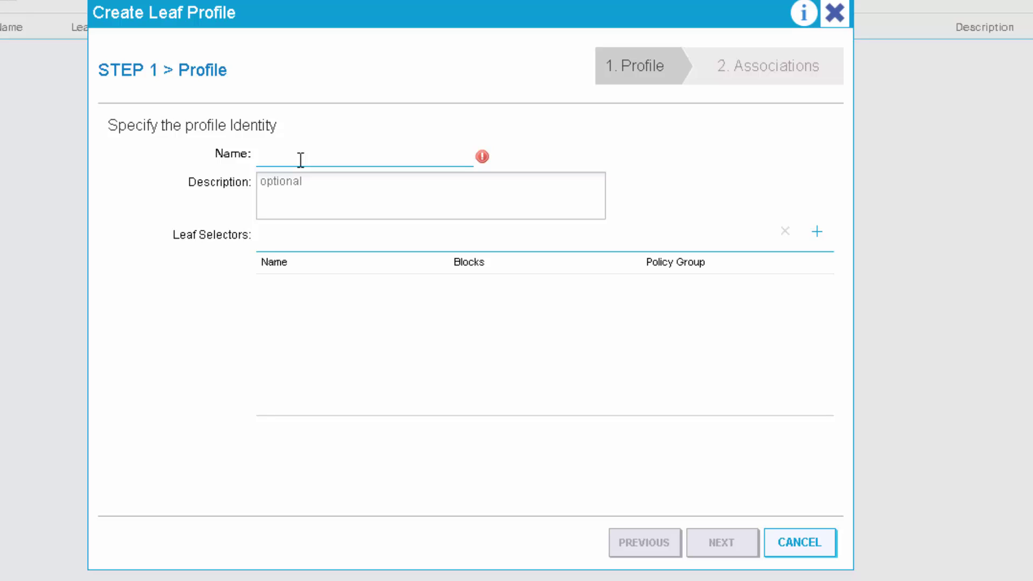
pyautogui.write('LP-PBR')
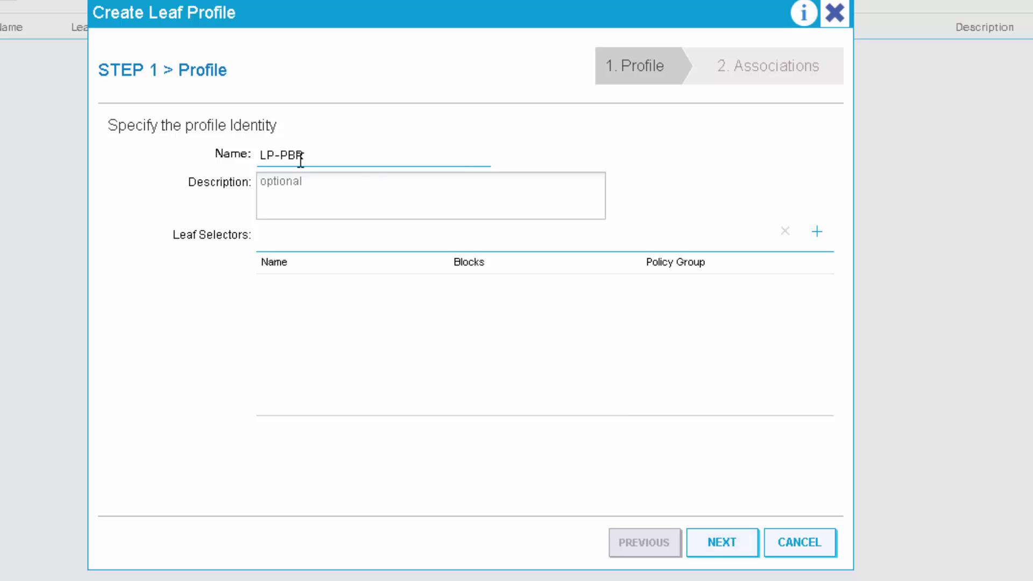
# Add a leaf selector named Leaf-PBR to the profile, covering switch 101
pyautogui.click(818, 231)
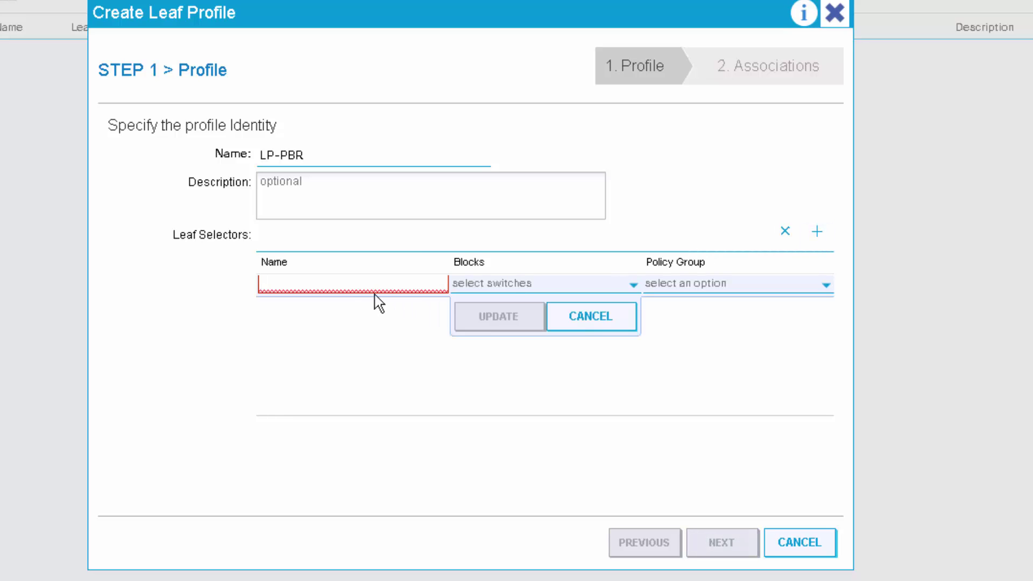
pyautogui.click(349, 284)
pyautogui.write('Leaf-PBR')
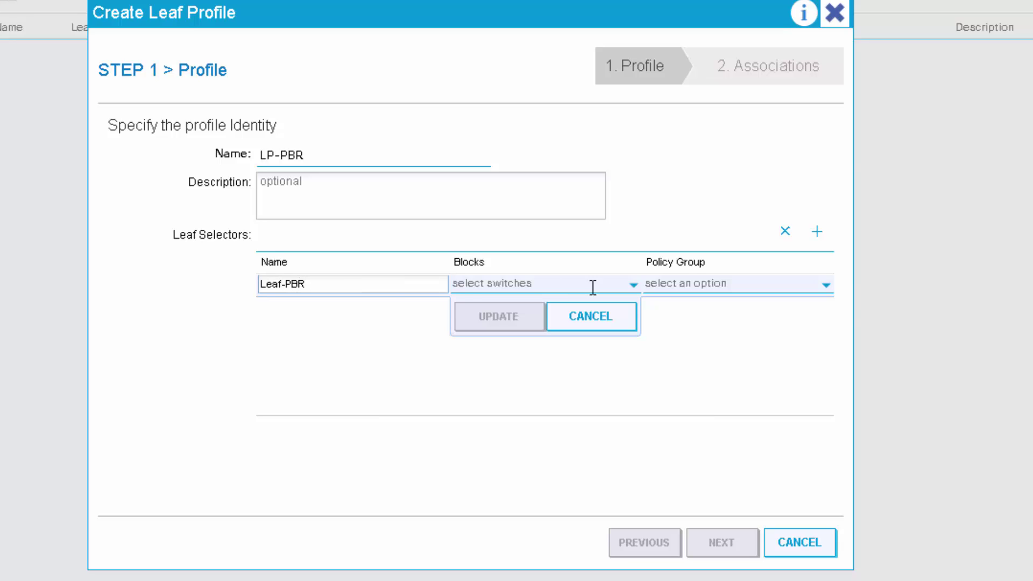
pyautogui.click(633, 285)
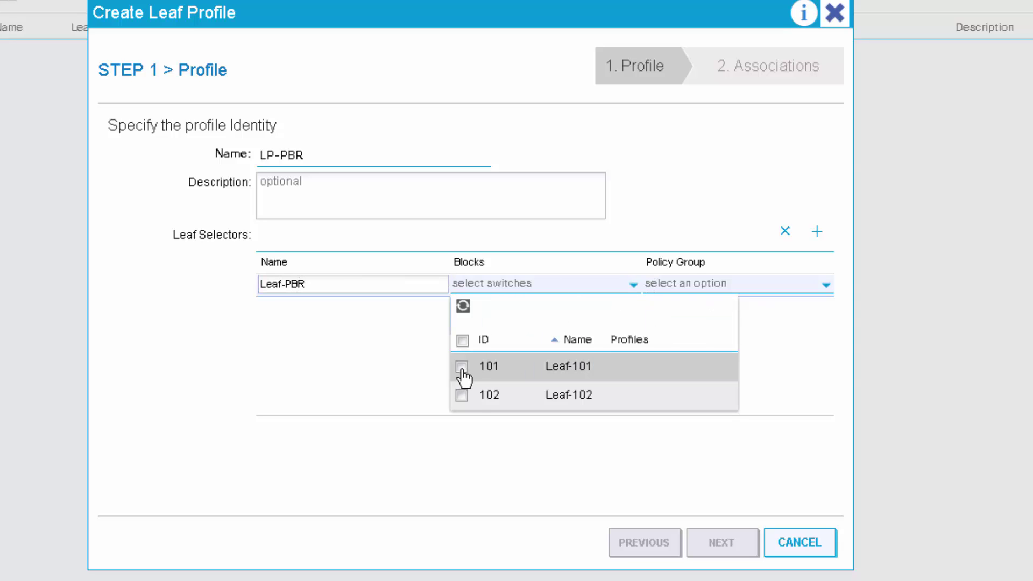
pyautogui.click(461, 368)
pyautogui.click(387, 372)
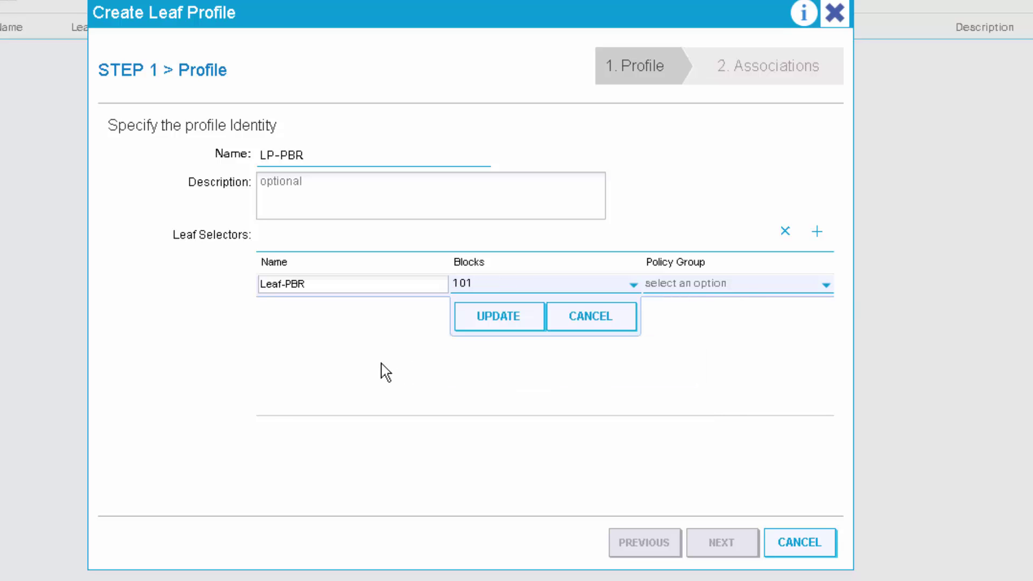
pyautogui.click(491, 325)
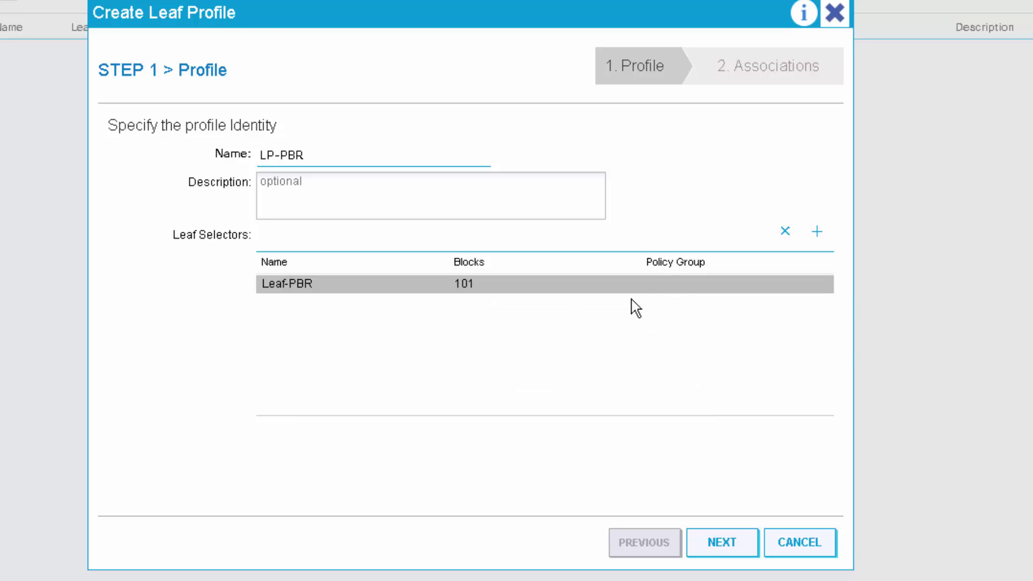
# Create an access switch policy group named ASPG-PBR for the Leaf-PBR selector
pyautogui.click(696, 287)
pyautogui.click(829, 286)
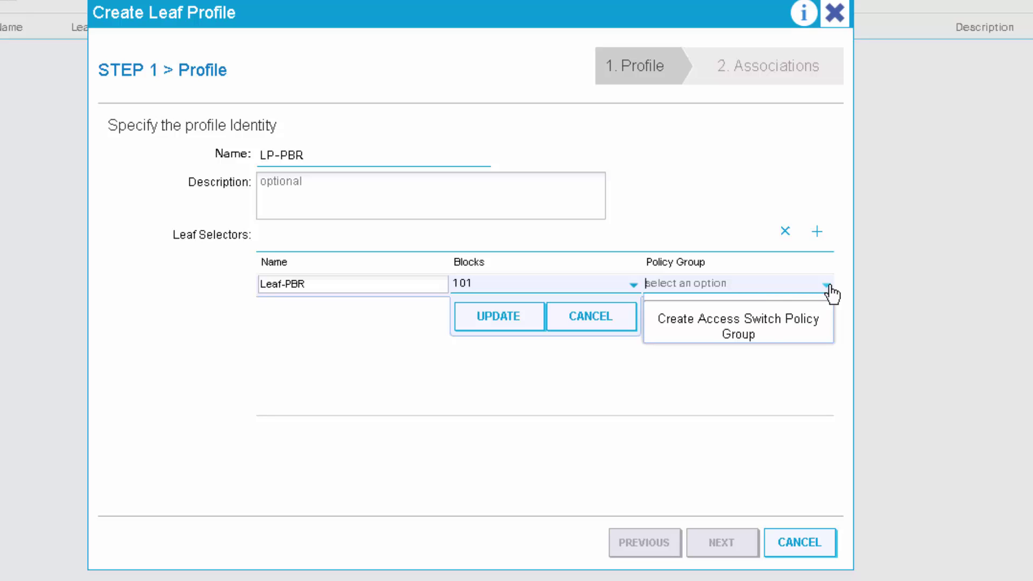
pyautogui.click(753, 336)
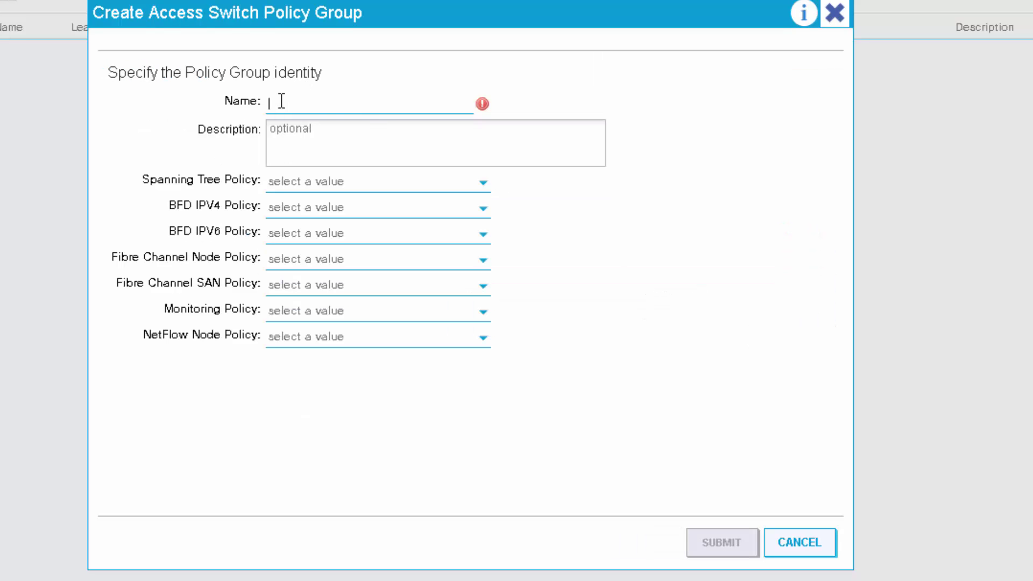
pyautogui.write('ASPG-PBR')
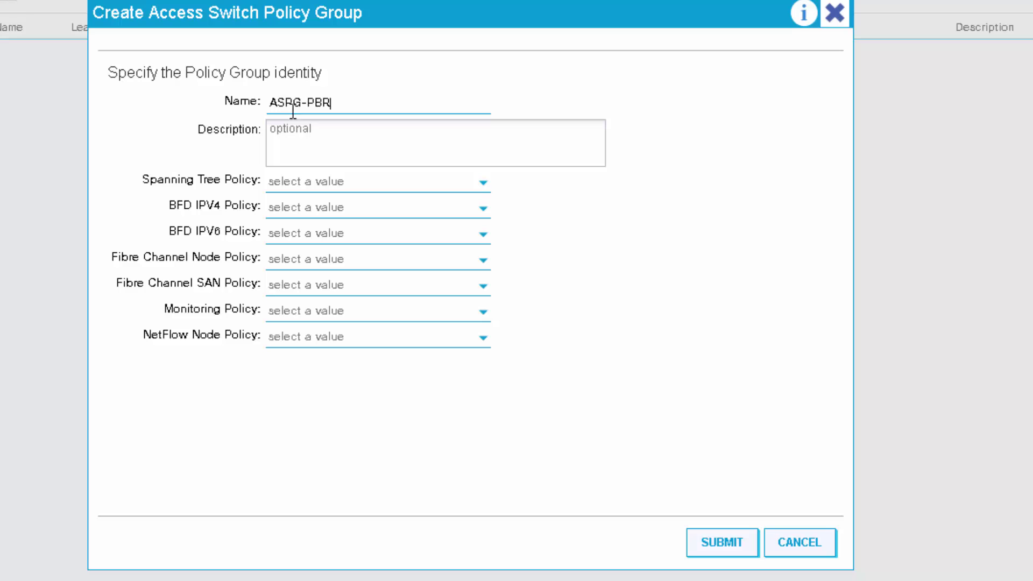
pyautogui.click(718, 545)
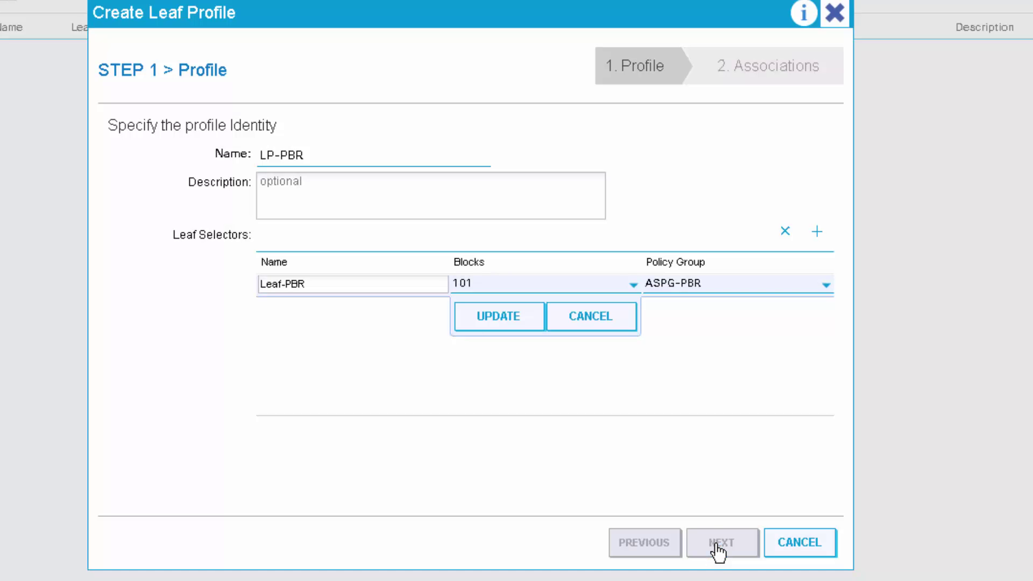
# Apply the leaf selector update and finish the leaf profile with interface selector profile LIP-PBR associated
pyautogui.click(487, 322)
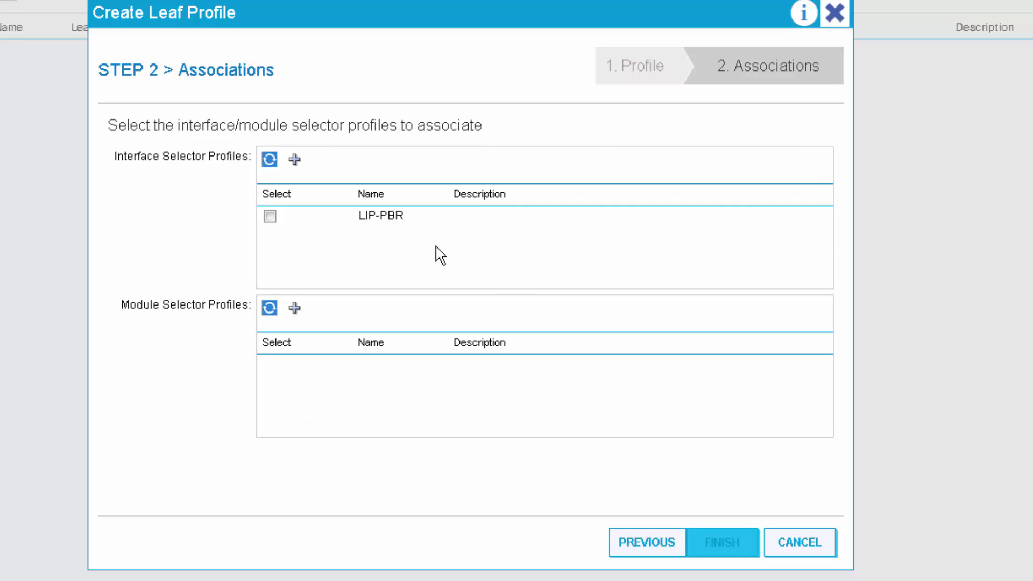
pyautogui.click(270, 217)
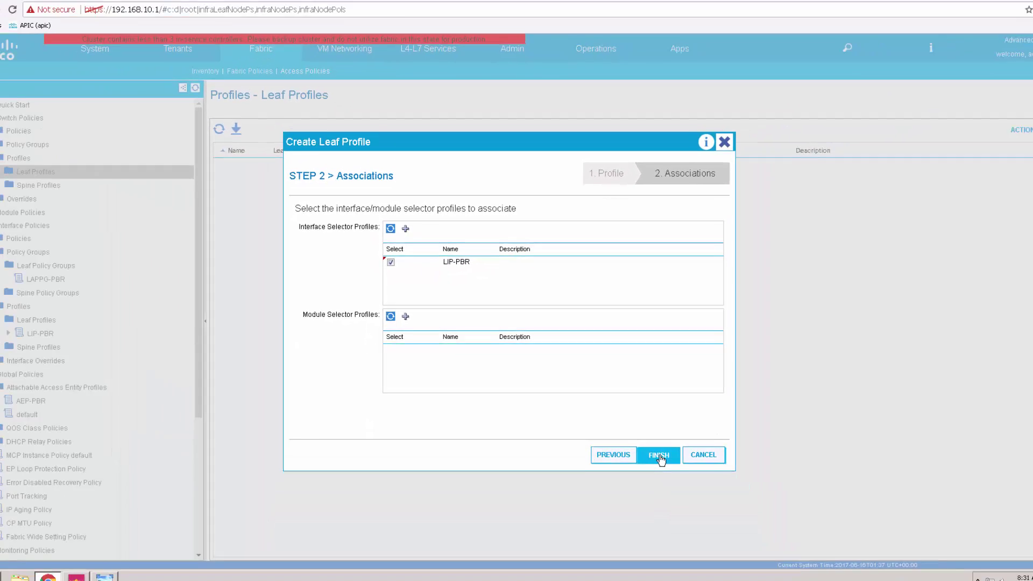
pyautogui.click(722, 541)
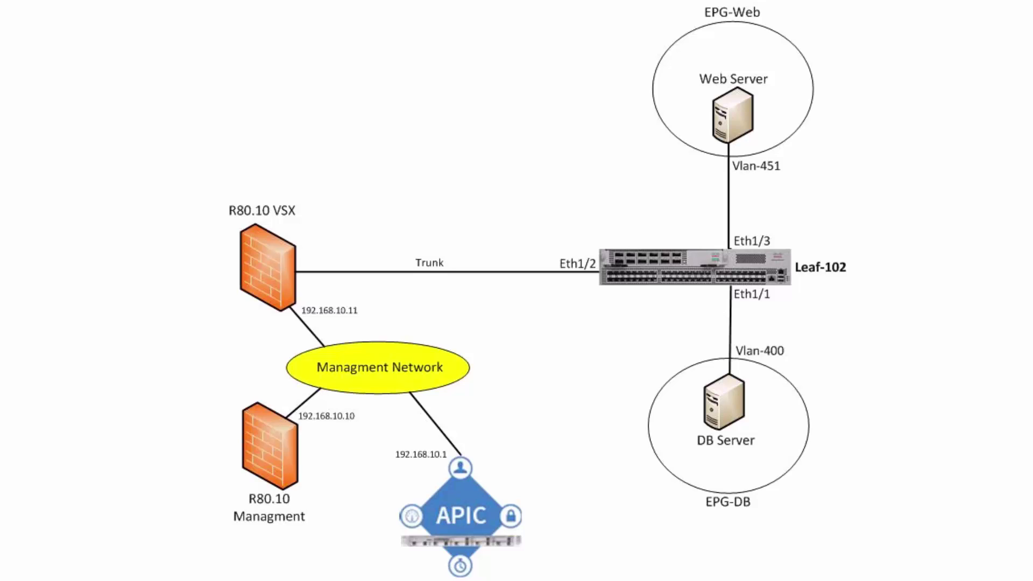
pyautogui.press('Escape')
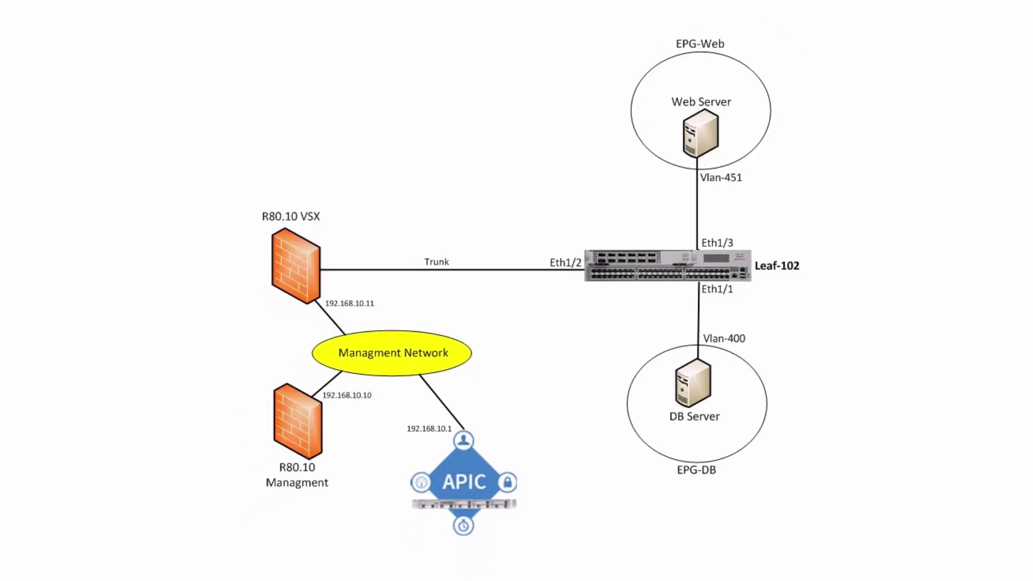
# In the APIC browser session's fabric access policies, start a new physical domain and name it VSX-Domain
pyautogui.click(74, 570)
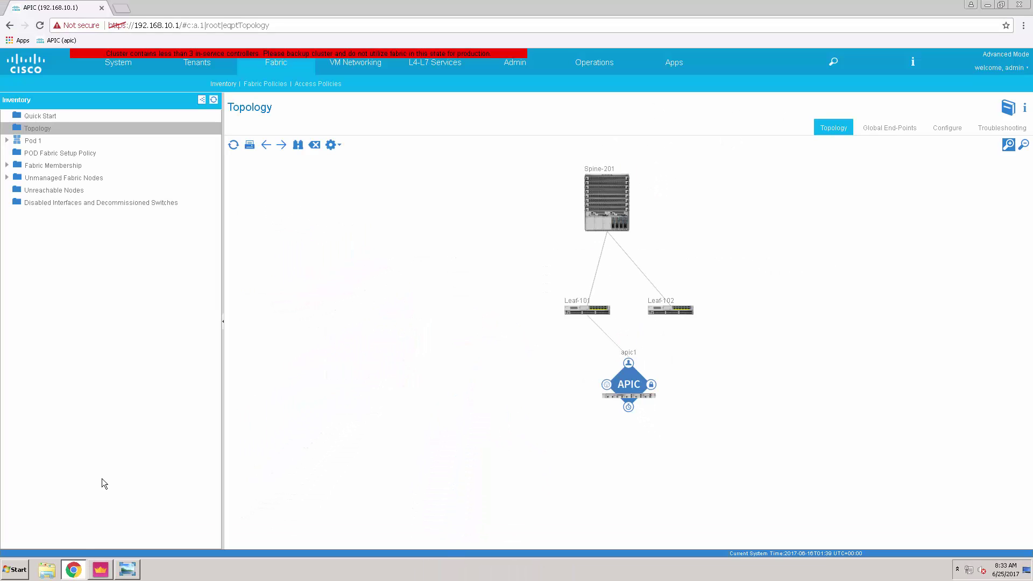
pyautogui.click(318, 84)
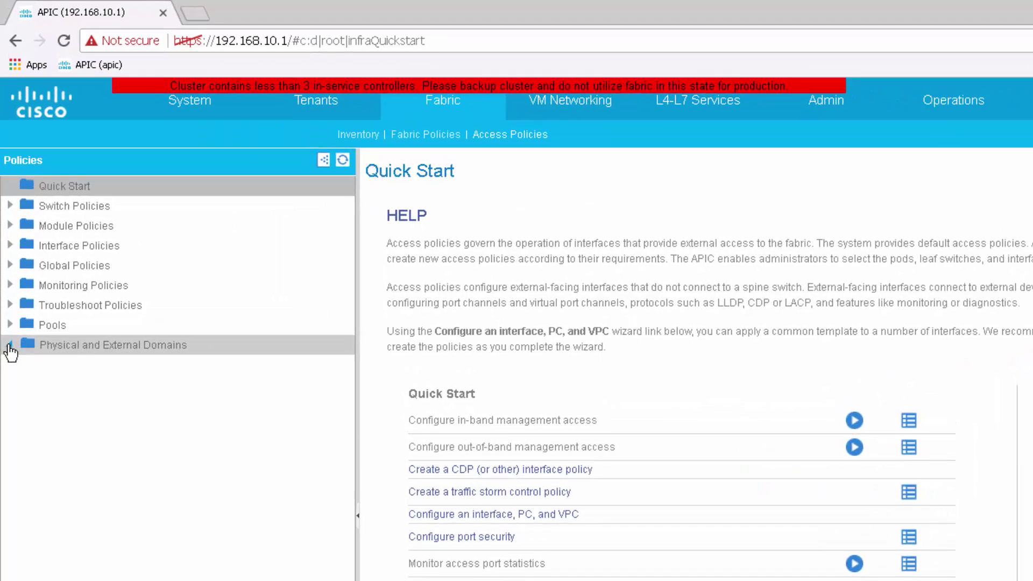
pyautogui.click(10, 345)
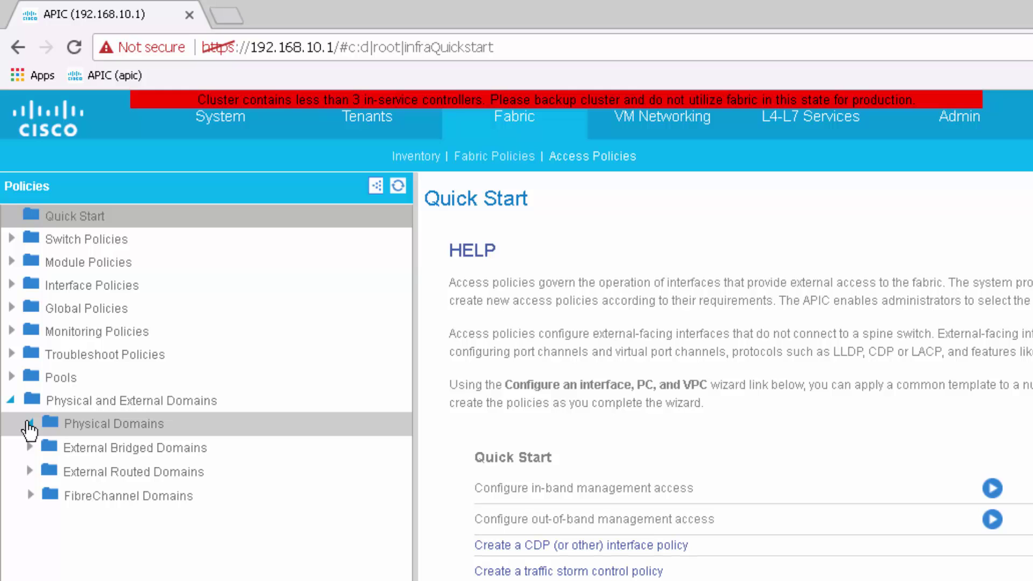
pyautogui.click(26, 364)
pyautogui.rightClick(93, 426)
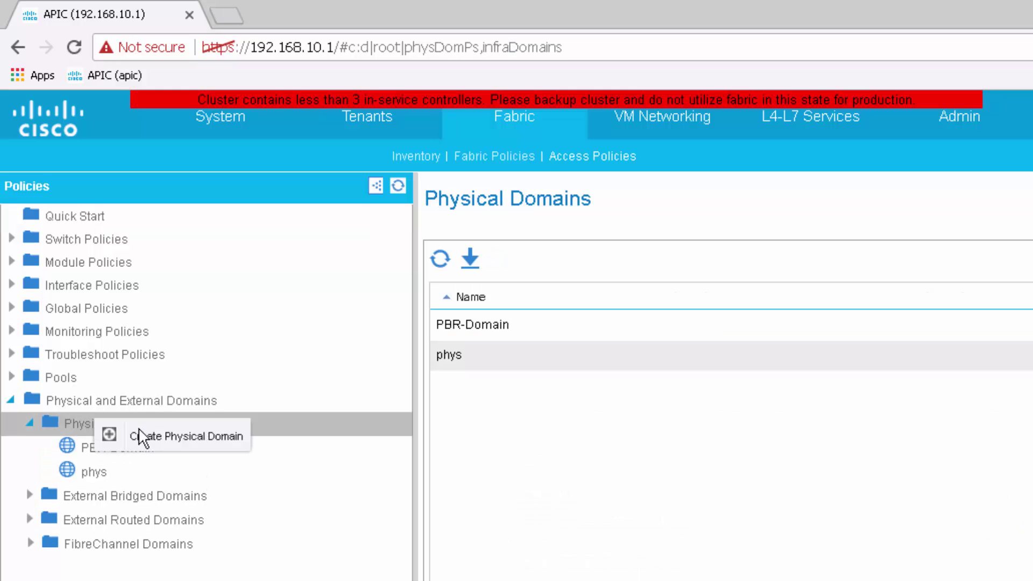
pyautogui.click(152, 442)
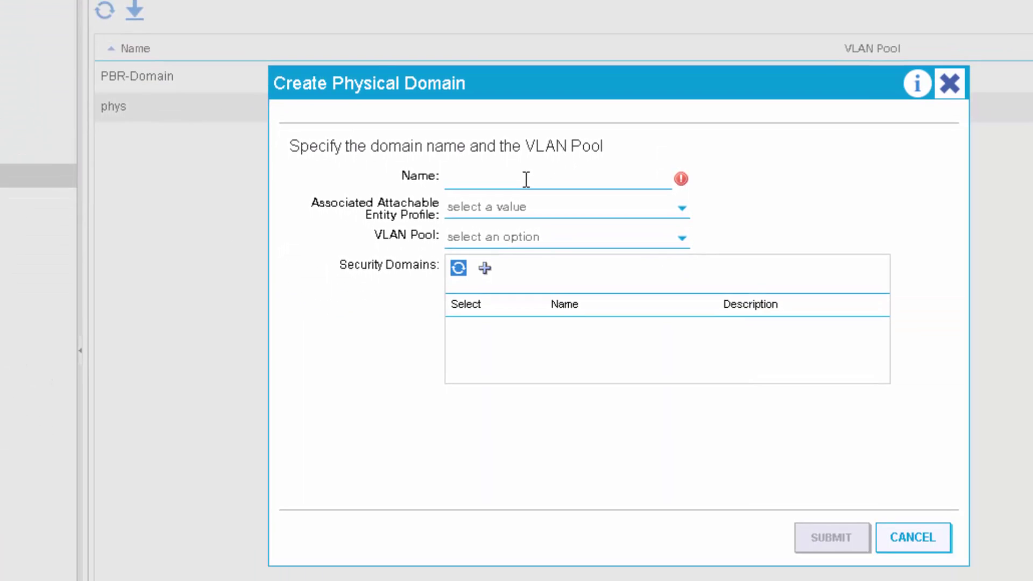
pyautogui.write('VSX')
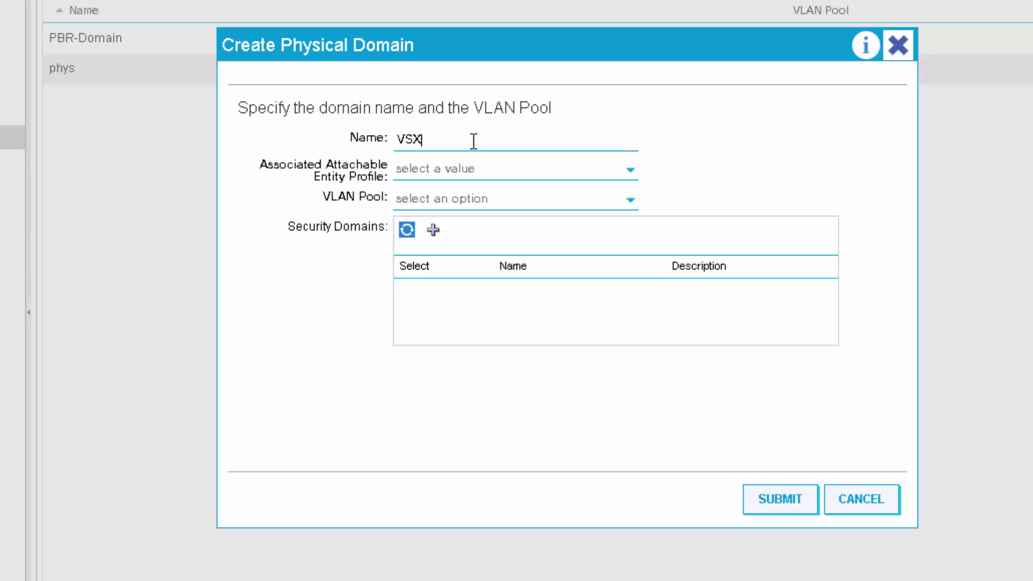
pyautogui.write('-Domain')
# Create an attachable access entity profile named AEP-VSX for the domain, leaving its interface association at the defaults
pyautogui.click(461, 175)
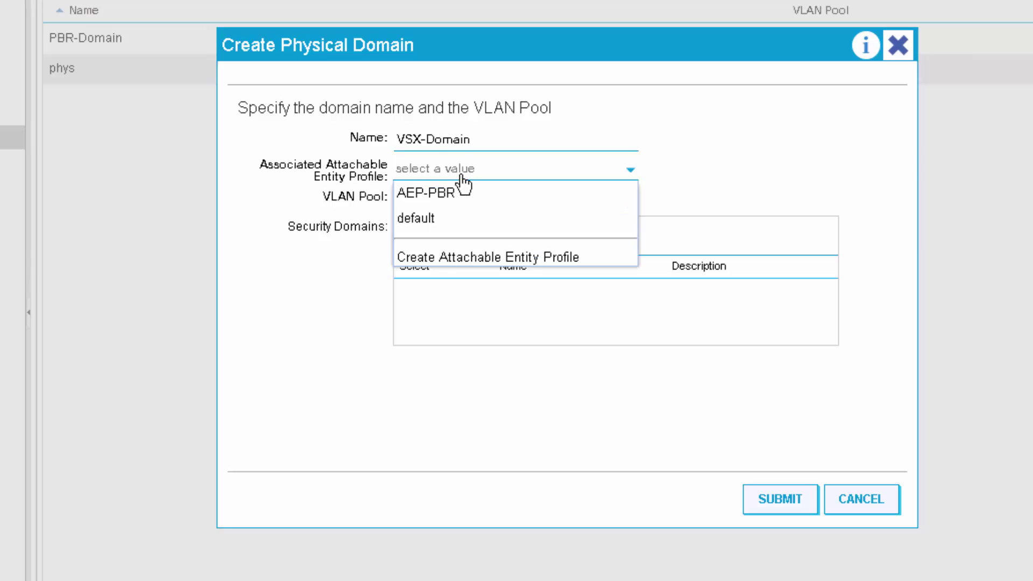
pyautogui.click(433, 259)
pyautogui.write('AEP')
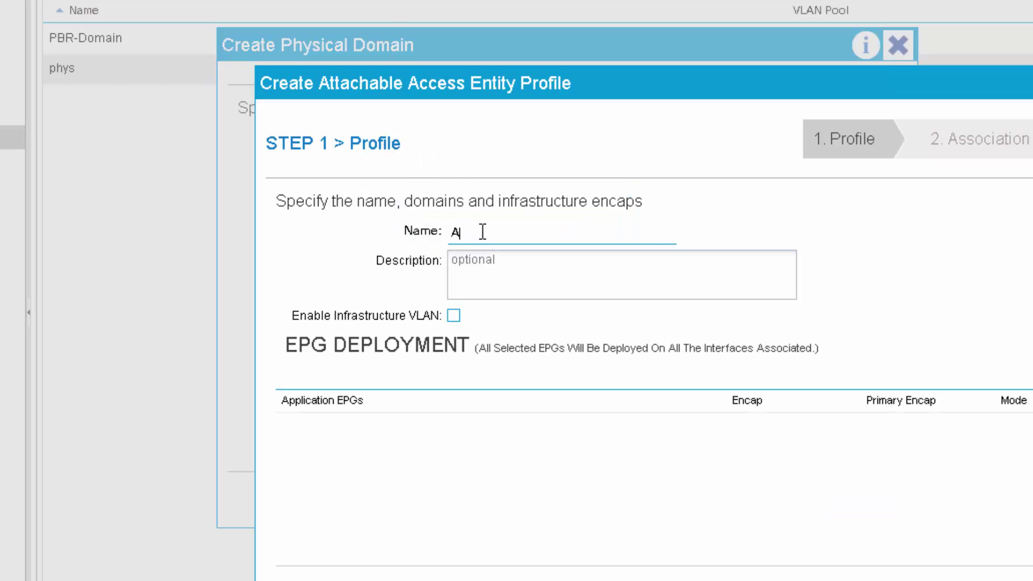
pyautogui.write('-VSX')
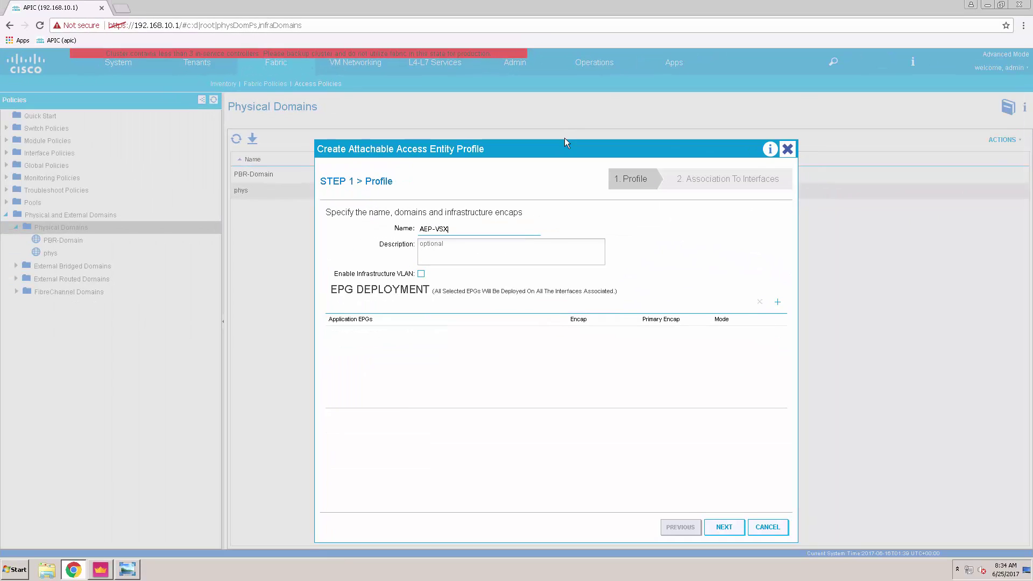
pyautogui.click(721, 519)
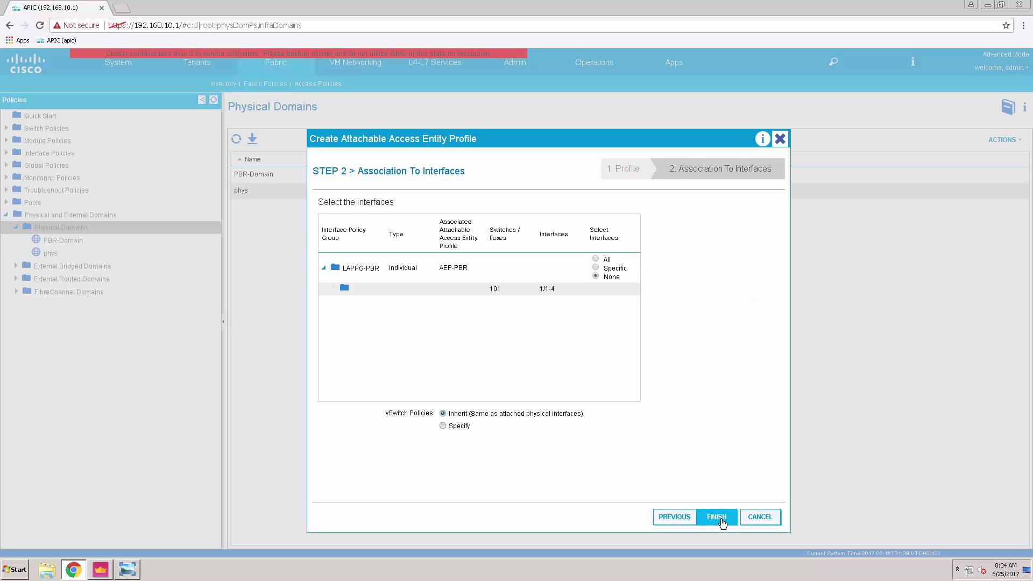
pyautogui.click(721, 519)
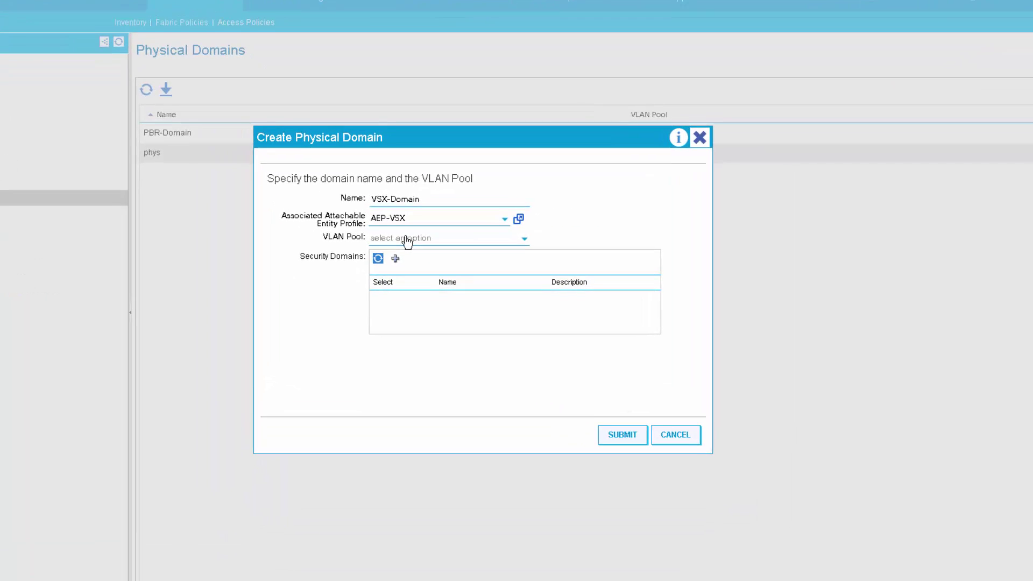
# Start a new VLAN pool named VSX-Pool for the domain and add a static allocation block for VLAN 400
pyautogui.click(411, 243)
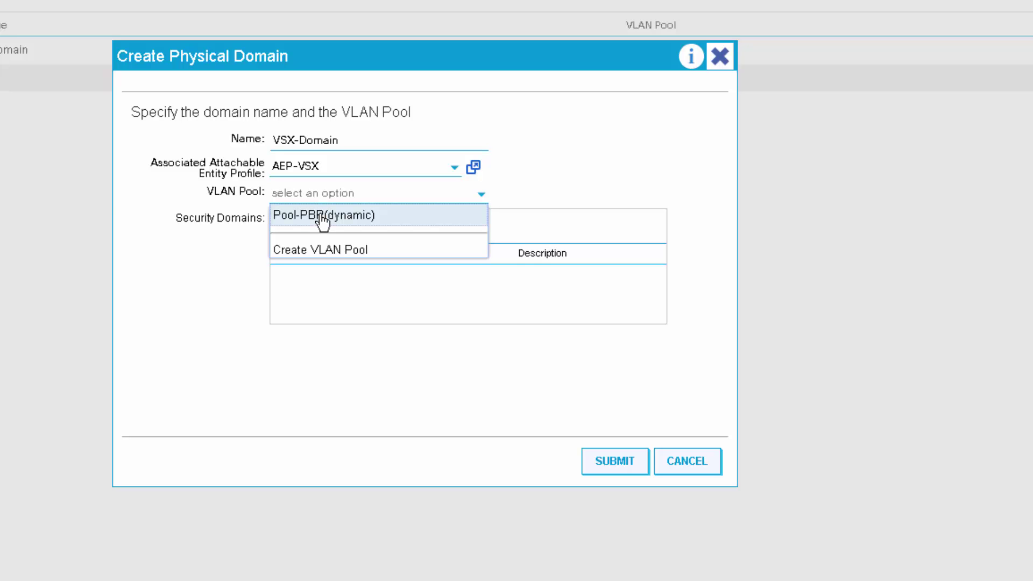
pyautogui.click(322, 218)
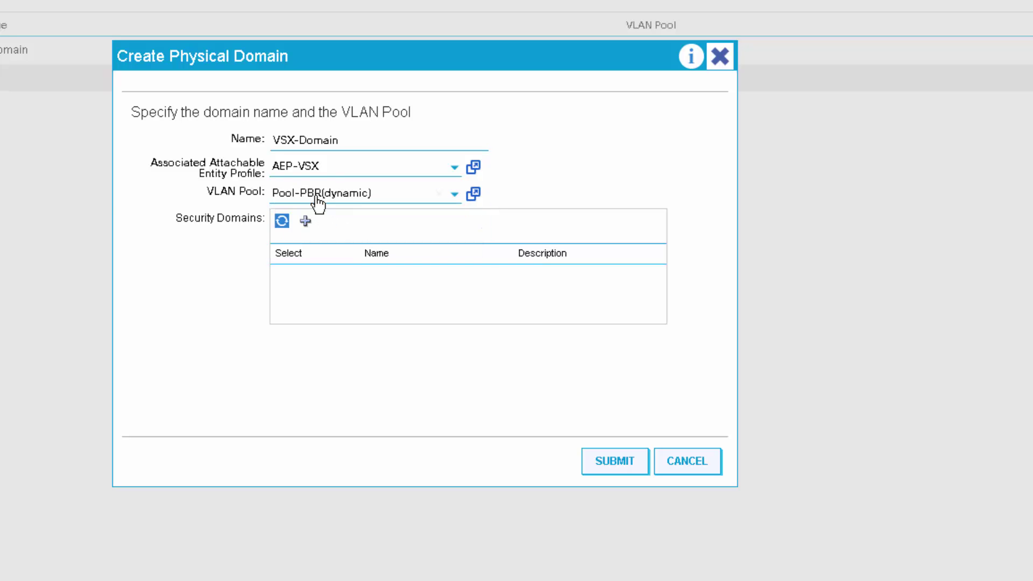
pyautogui.click(316, 198)
pyautogui.click(308, 253)
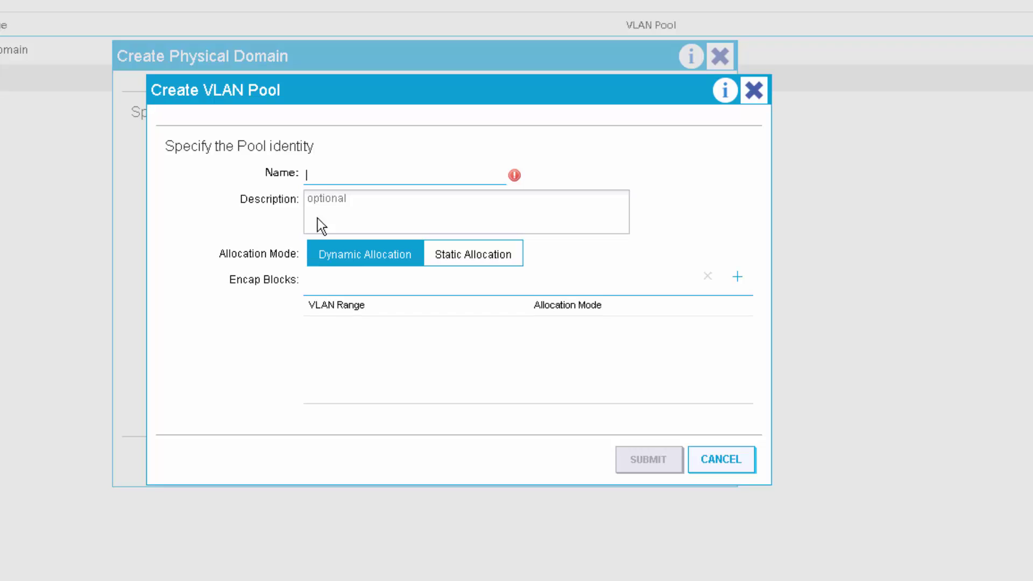
pyautogui.write('VSX')
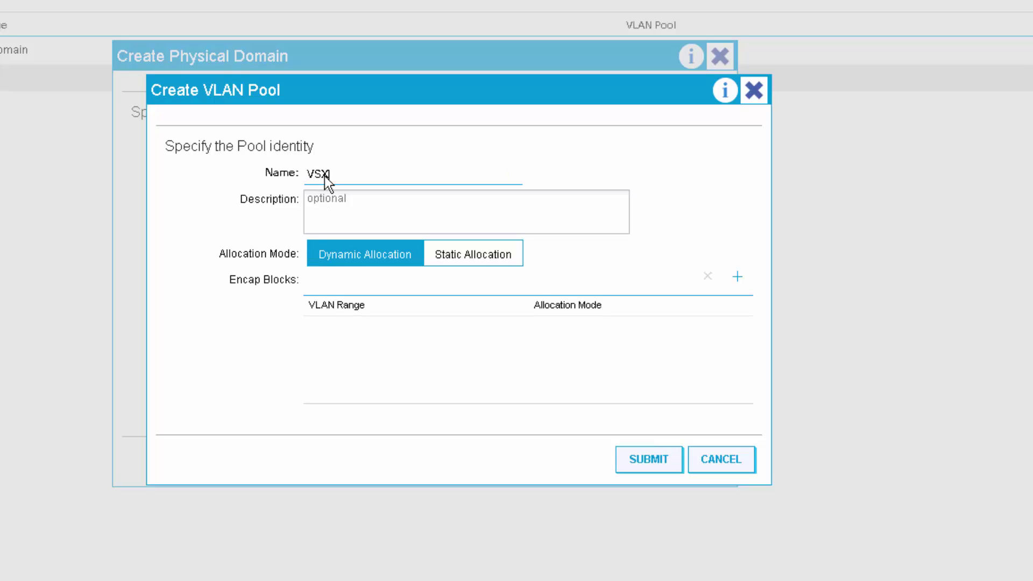
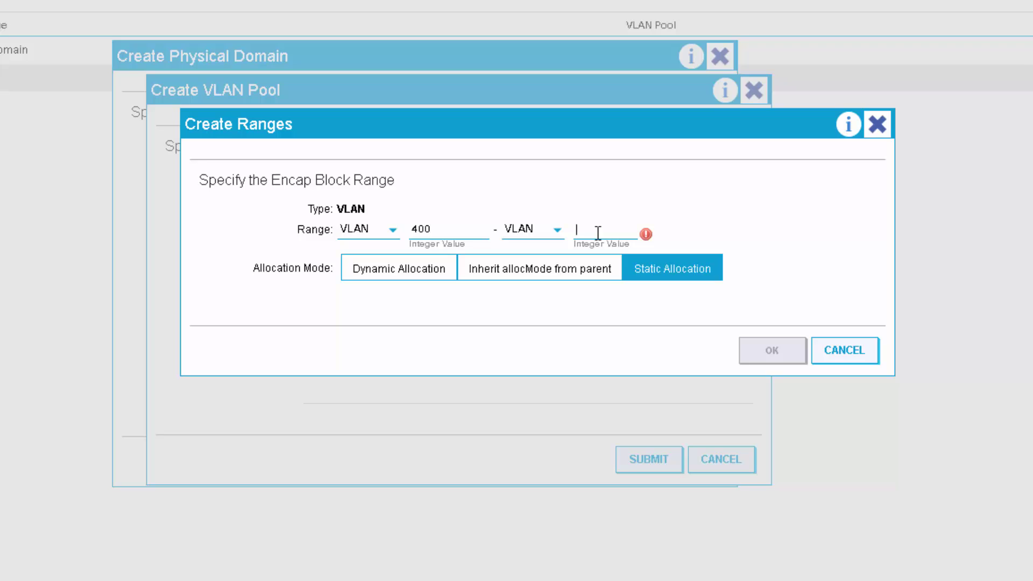
pyautogui.write('400')
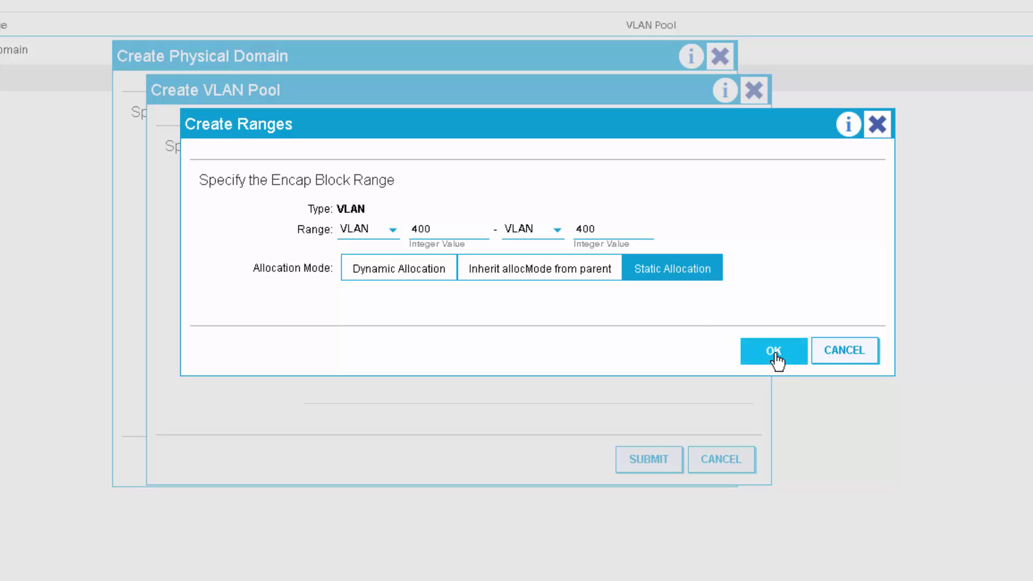
pyautogui.click(773, 350)
# Add a static allocation encap block for VLAN 451 to the VLAN pool
pyautogui.click(737, 276)
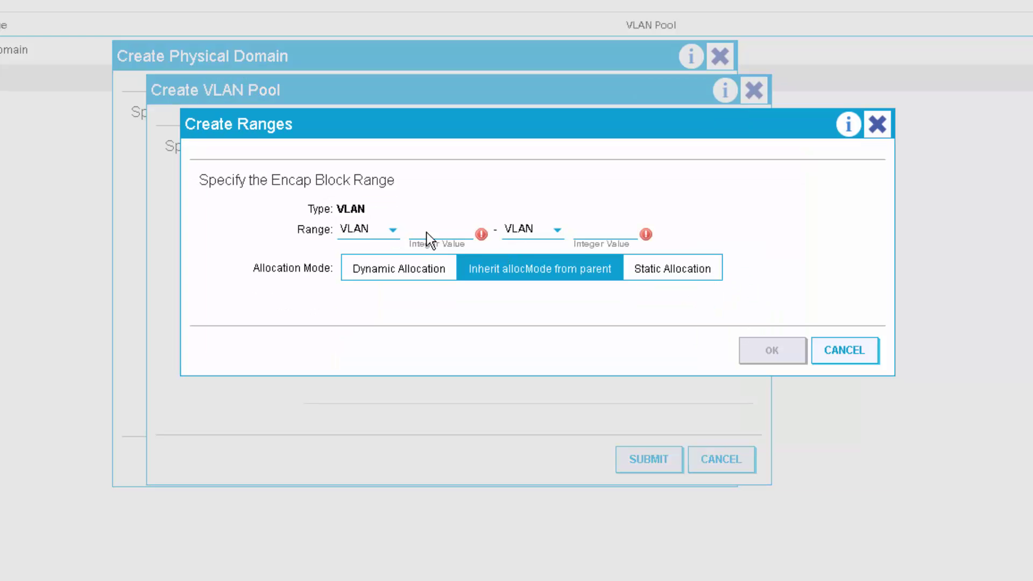
pyautogui.click(667, 269)
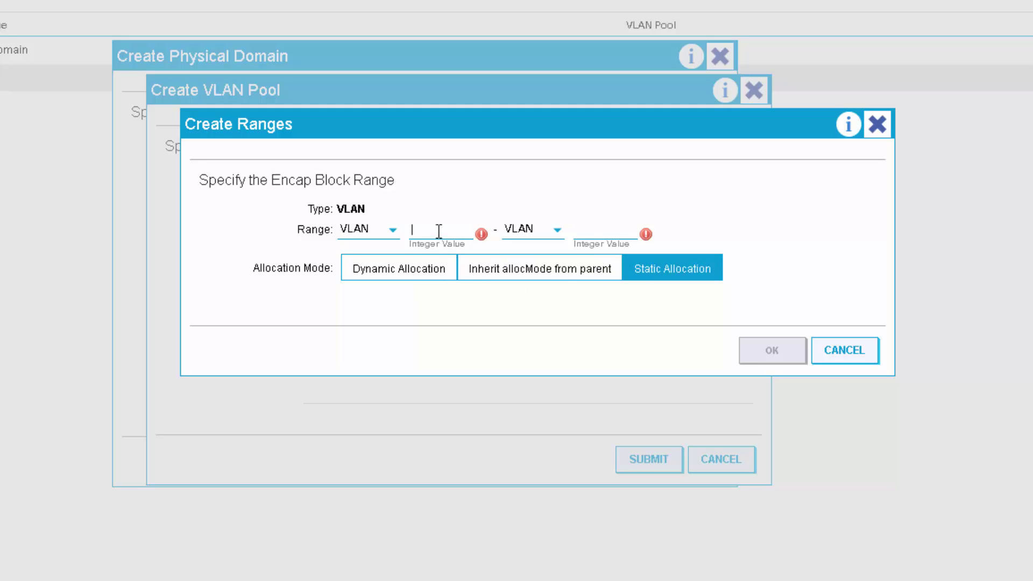
pyautogui.write('451451')
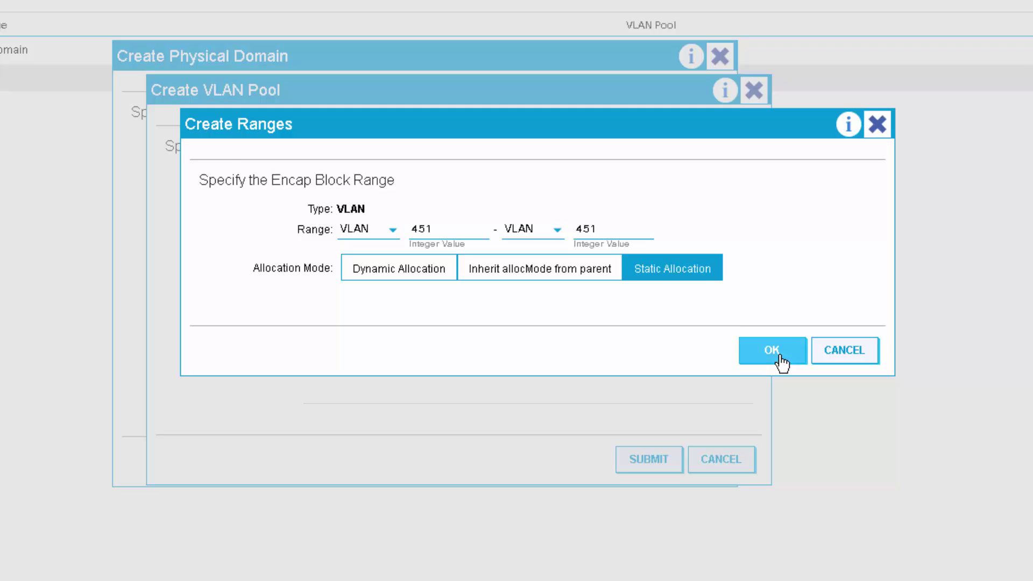
pyautogui.click(774, 351)
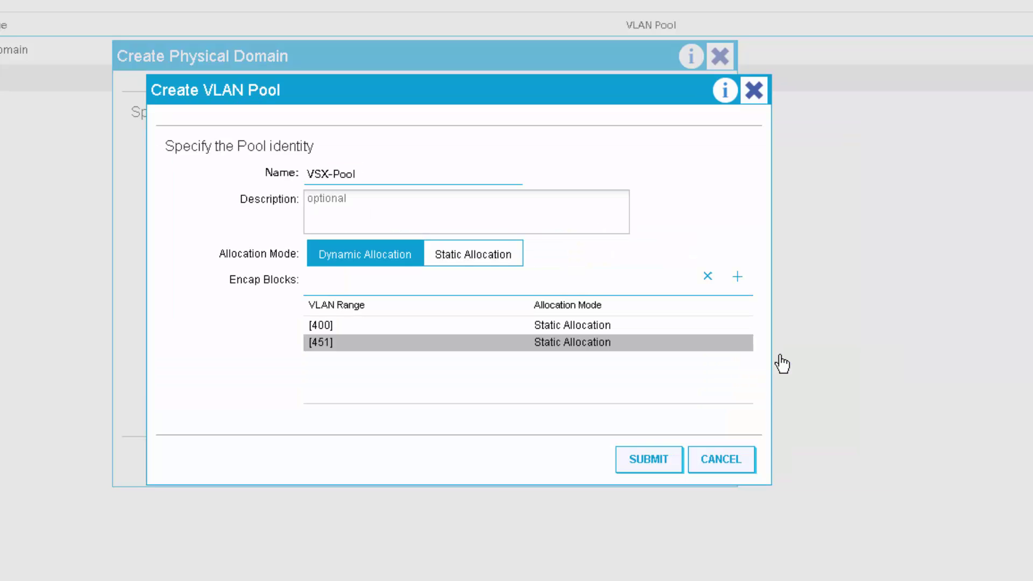
# Add a dynamic allocation encap block for VLANs 500 to 510 and submit both the VLAN pool and the physical domain
pyautogui.click(737, 281)
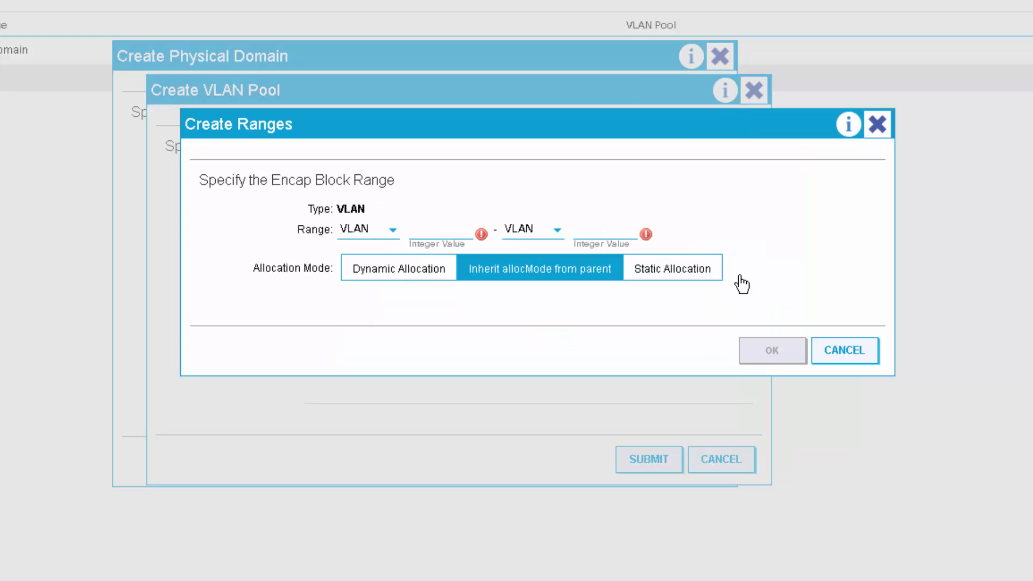
pyautogui.click(428, 228)
pyautogui.write('500')
pyautogui.write('510')
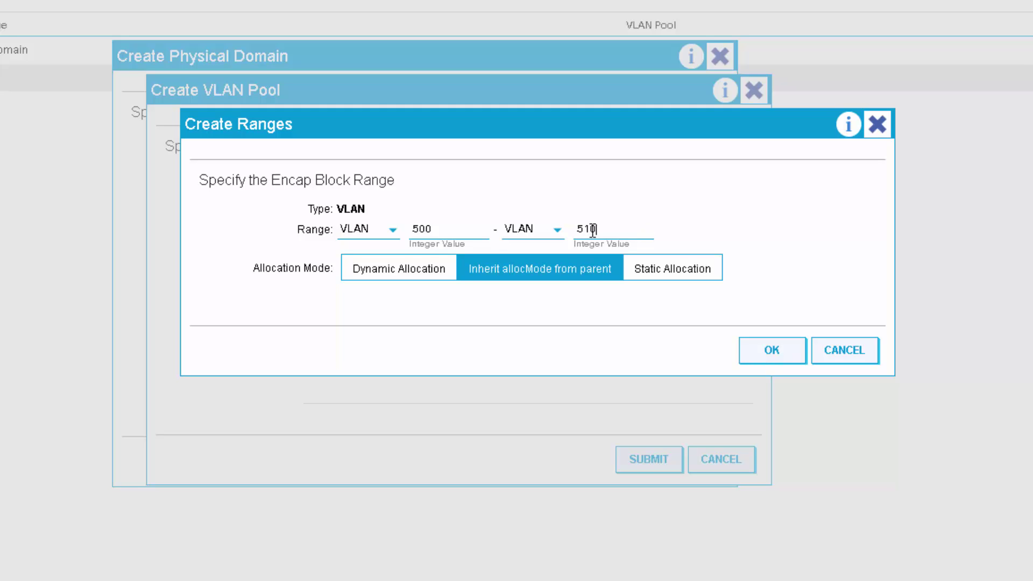
pyautogui.click(414, 269)
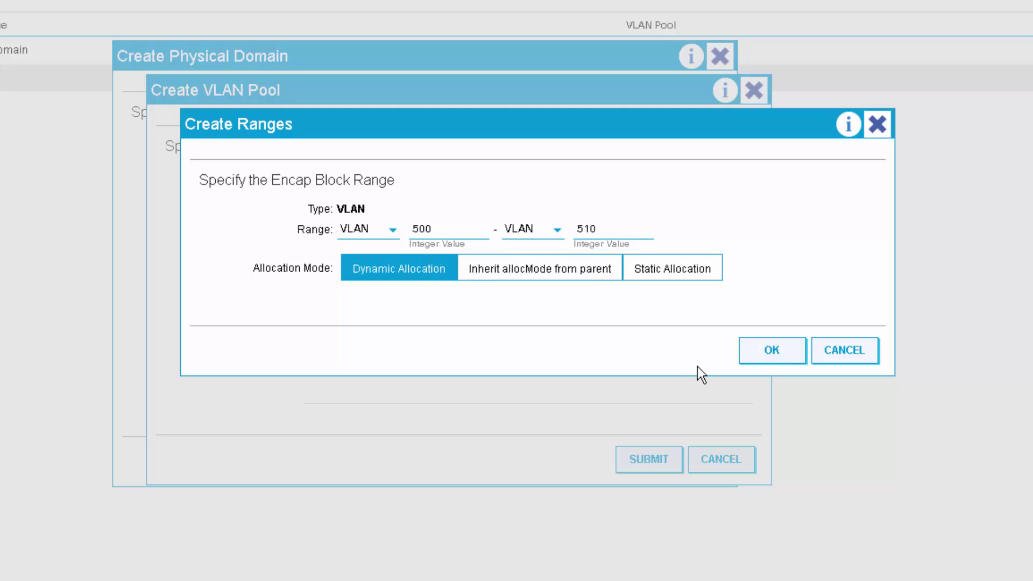
pyautogui.click(773, 351)
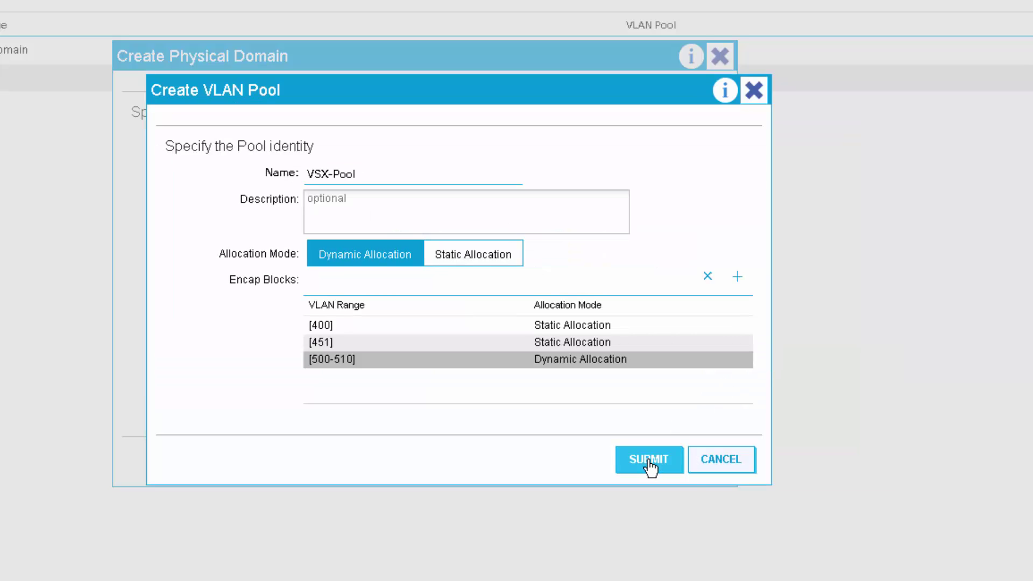
pyautogui.click(650, 466)
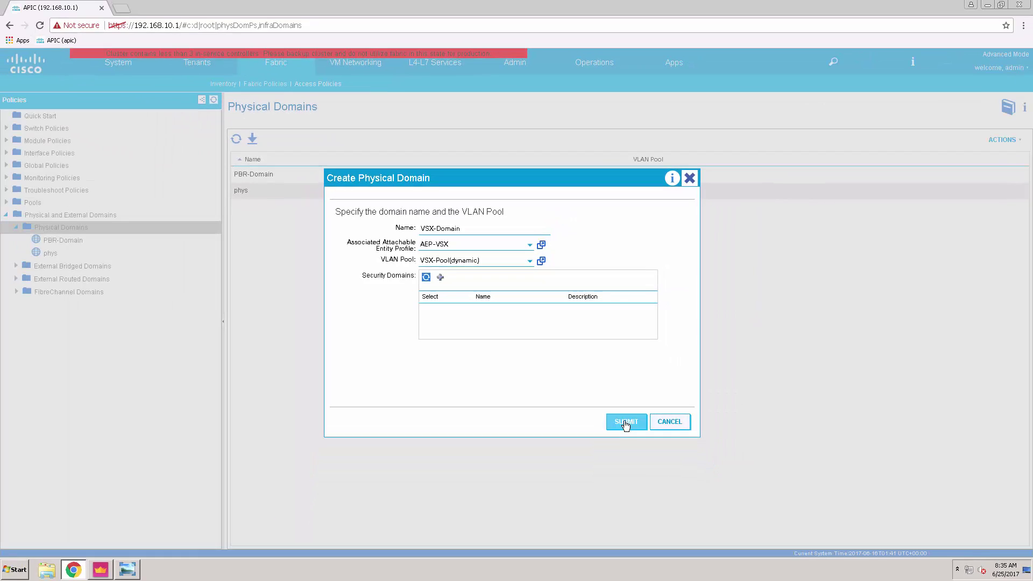
pyautogui.click(625, 421)
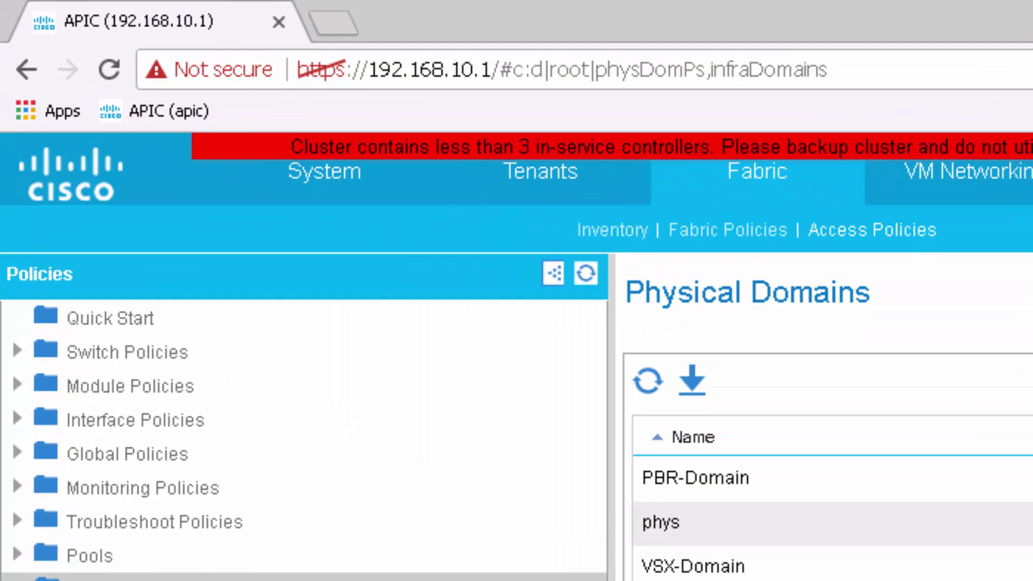
# Create a leaf access port policy group named LAPG-VSX with AEP-VSX as its attached entity profile
pyautogui.click(17, 419)
pyautogui.click(41, 452)
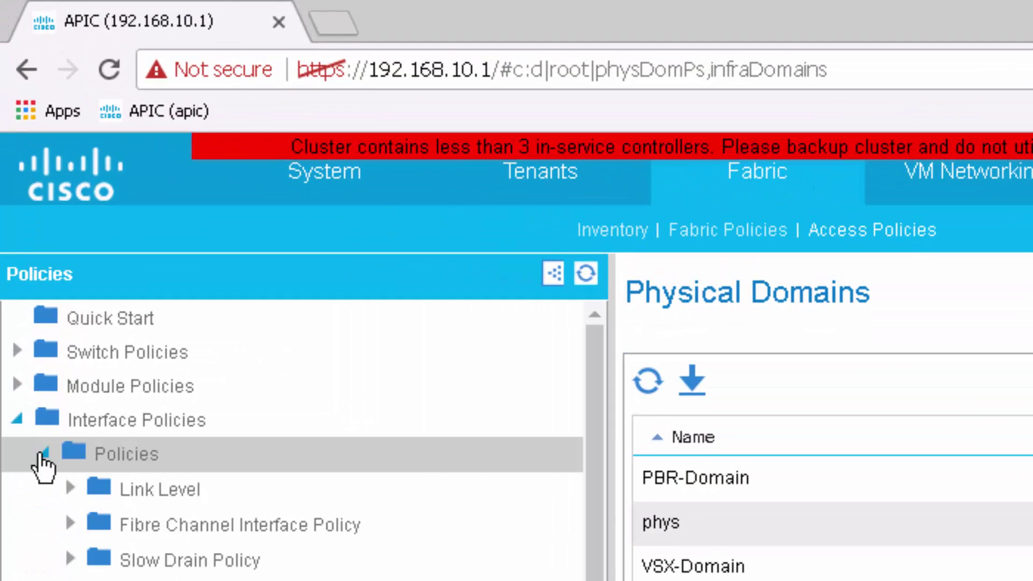
pyautogui.click(42, 453)
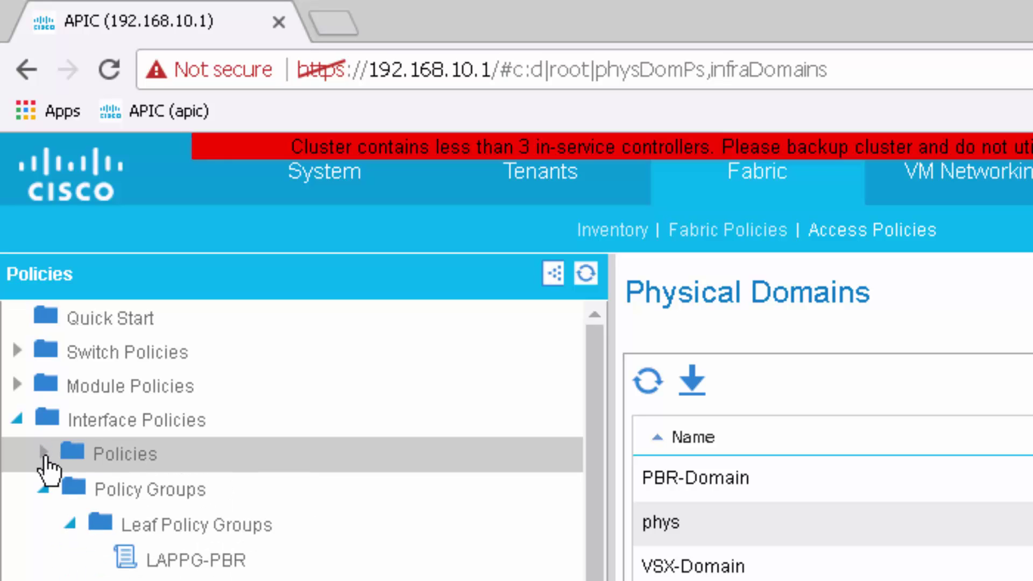
pyautogui.rightClick(180, 527)
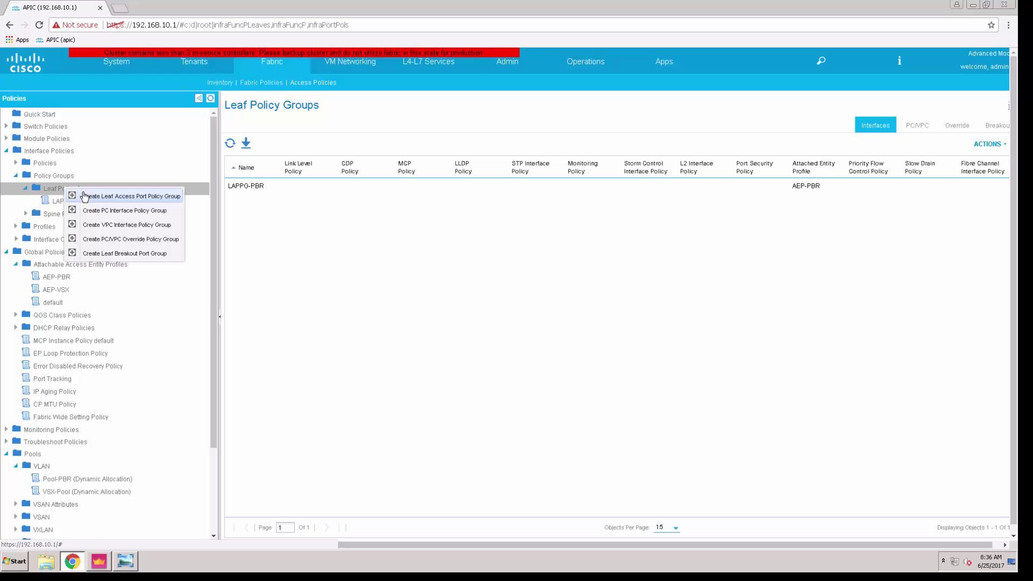
pyautogui.click(85, 196)
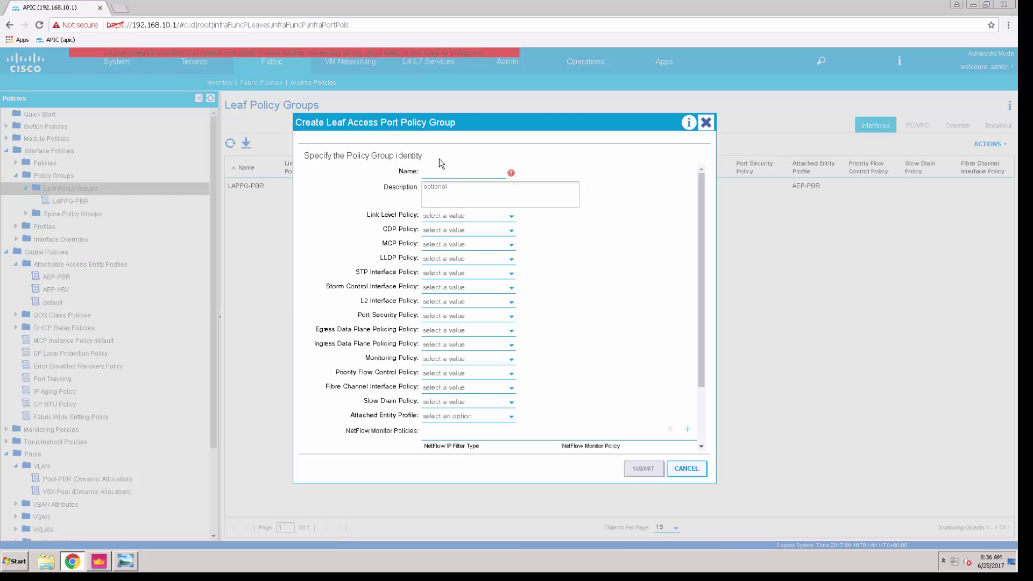
pyautogui.write('LAPG-VSX')
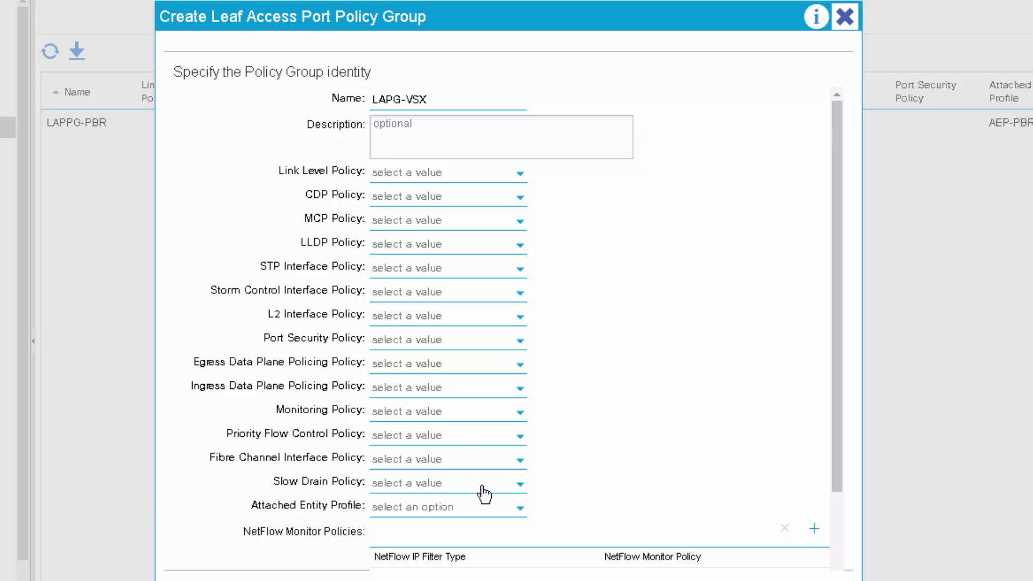
pyautogui.click(473, 508)
pyautogui.click(419, 550)
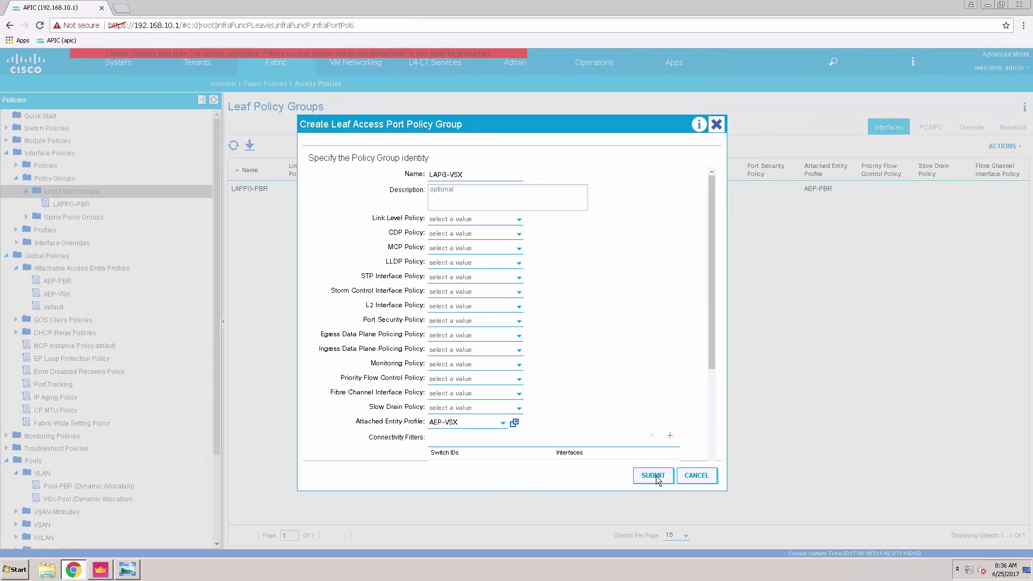
pyautogui.click(657, 476)
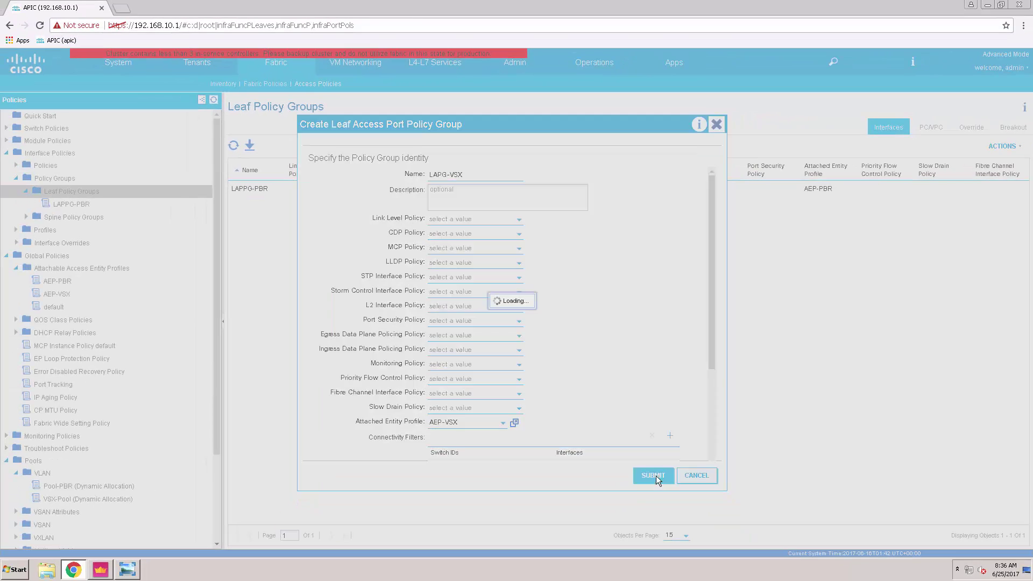
# Start a new leaf interface profile named LIN-VSX under the interface policies
pyautogui.click(53, 229)
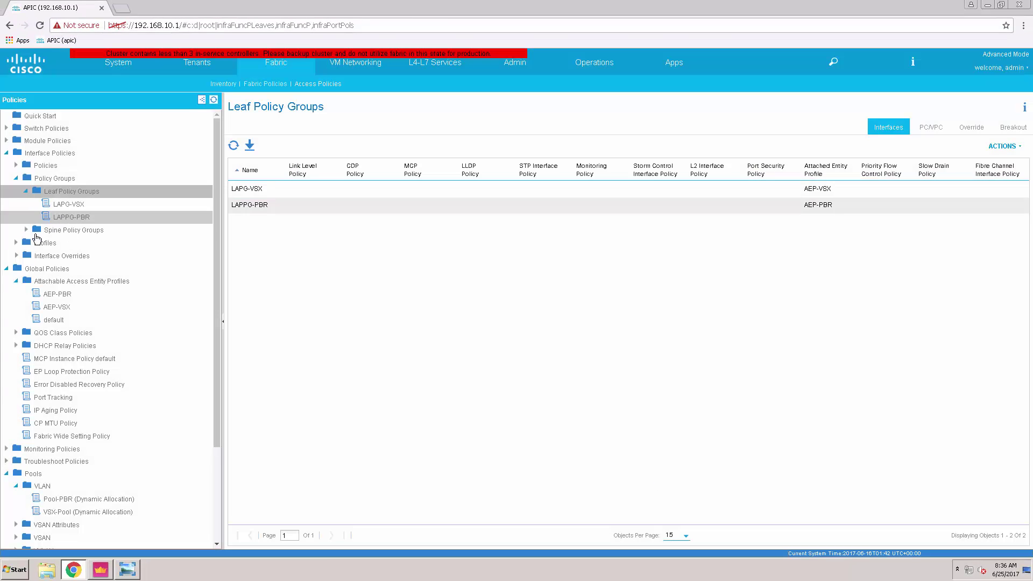
pyautogui.click(16, 243)
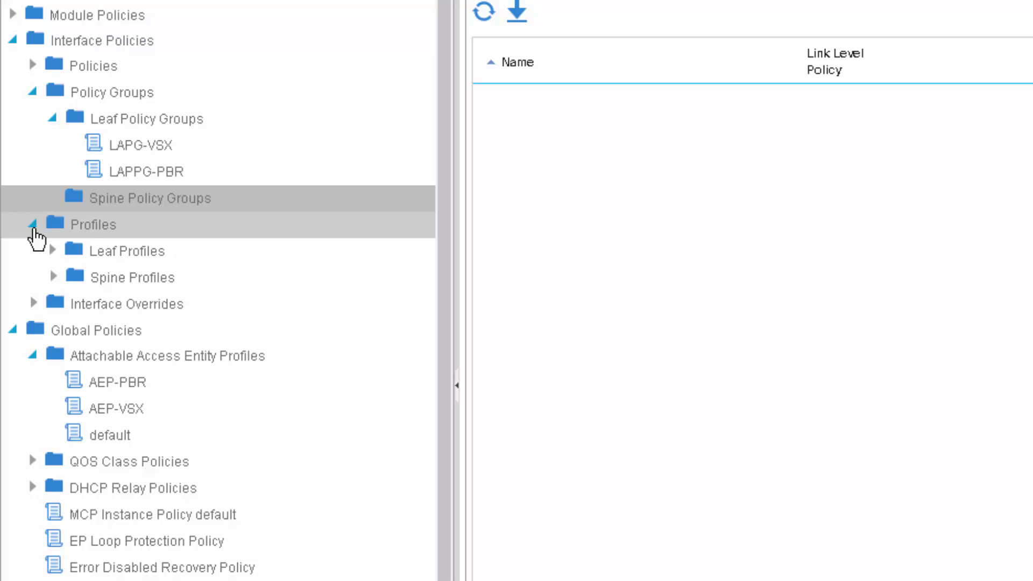
pyautogui.click(52, 249)
pyautogui.rightClick(108, 251)
pyautogui.click(97, 275)
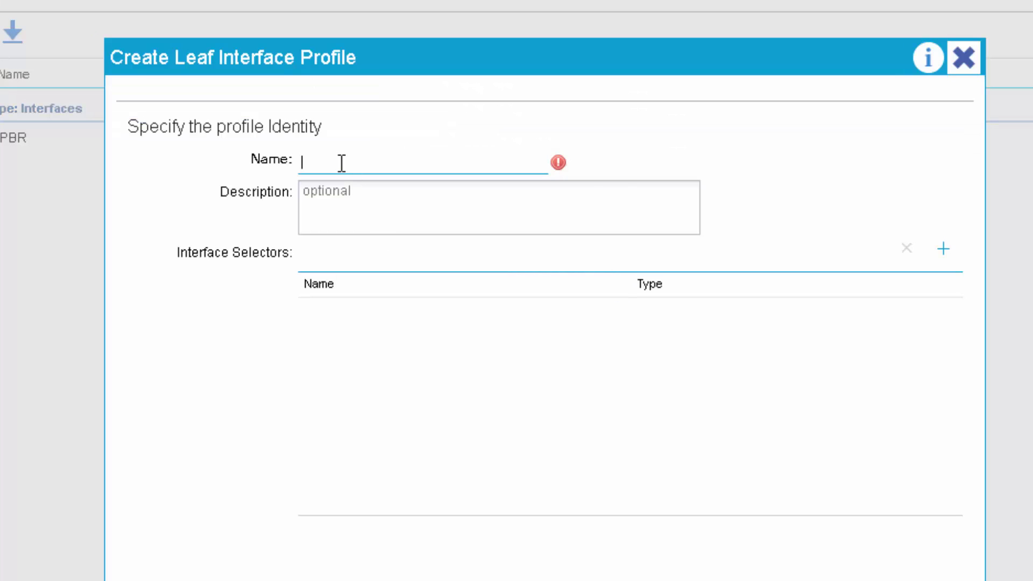
pyautogui.write('LIN-VSX')
# Add access port selector APS-VSX for interfaces 1/1-4 with policy group LAPG-VSX and submit the leaf interface profile
pyautogui.click(946, 250)
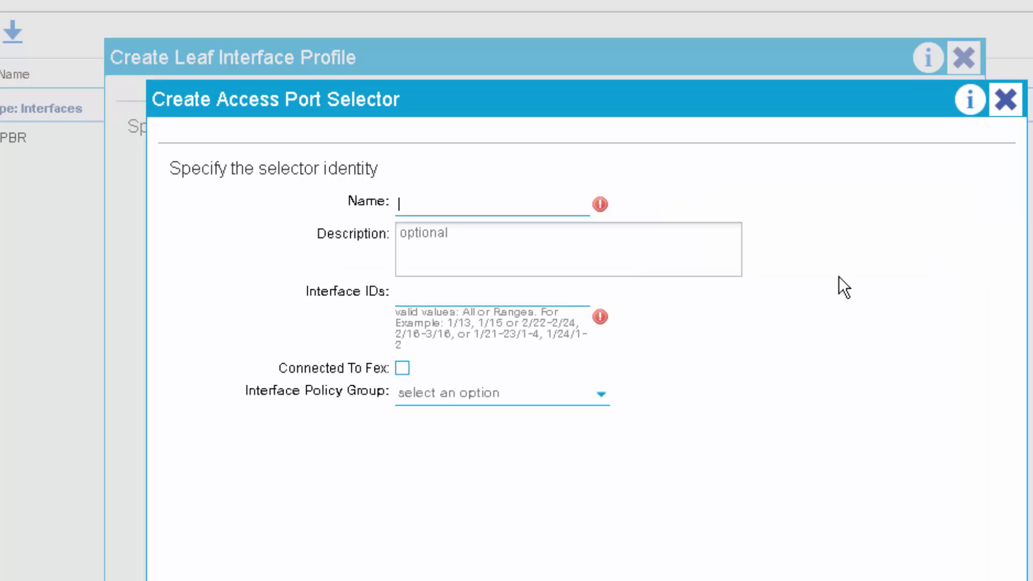
pyautogui.click(439, 206)
pyautogui.write('APS-VSX')
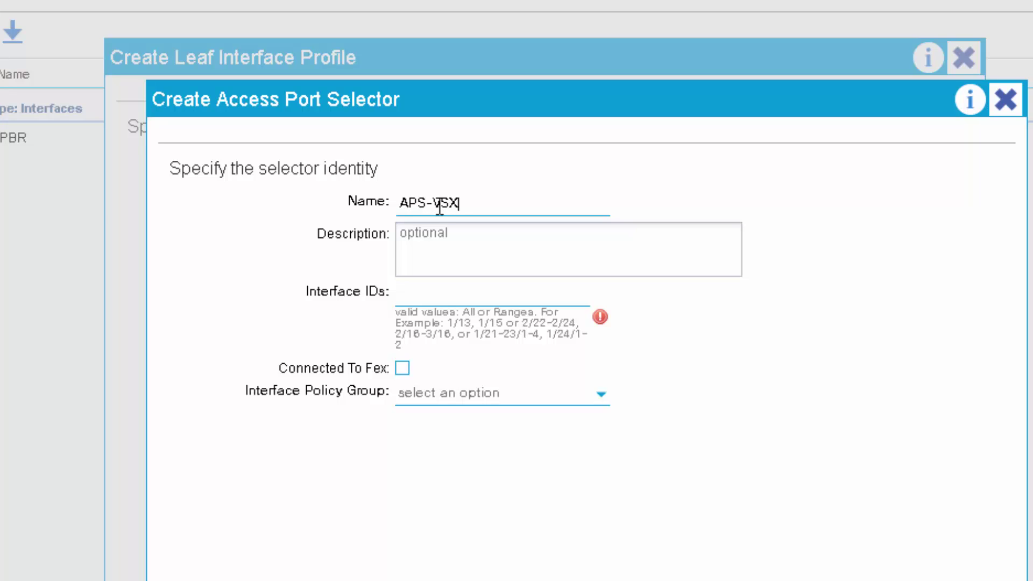
pyautogui.press('Tab')
pyautogui.click(434, 296)
pyautogui.write('1/1-0')
pyautogui.press('BackSpace')
pyautogui.write('4')
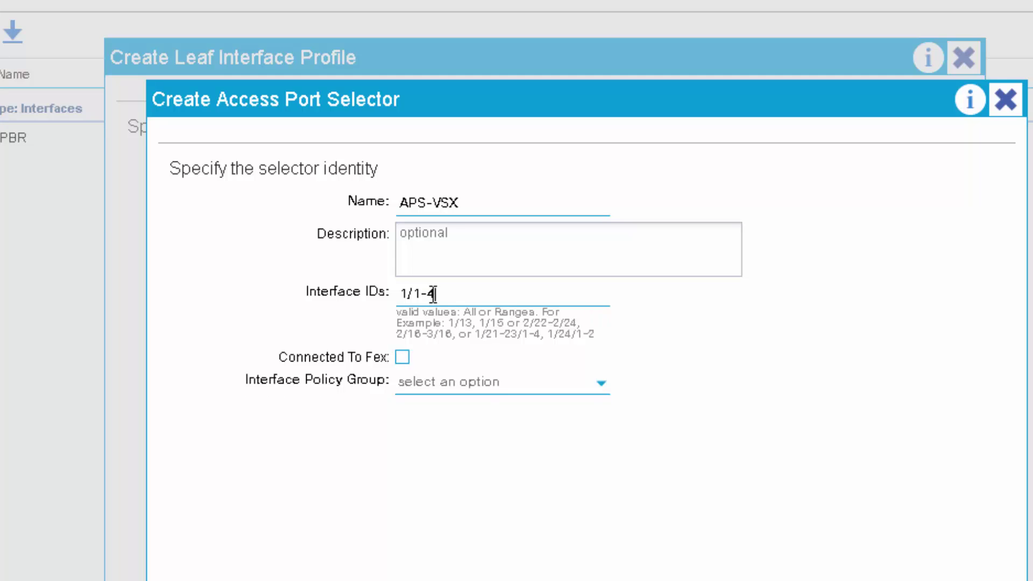
pyautogui.click(502, 385)
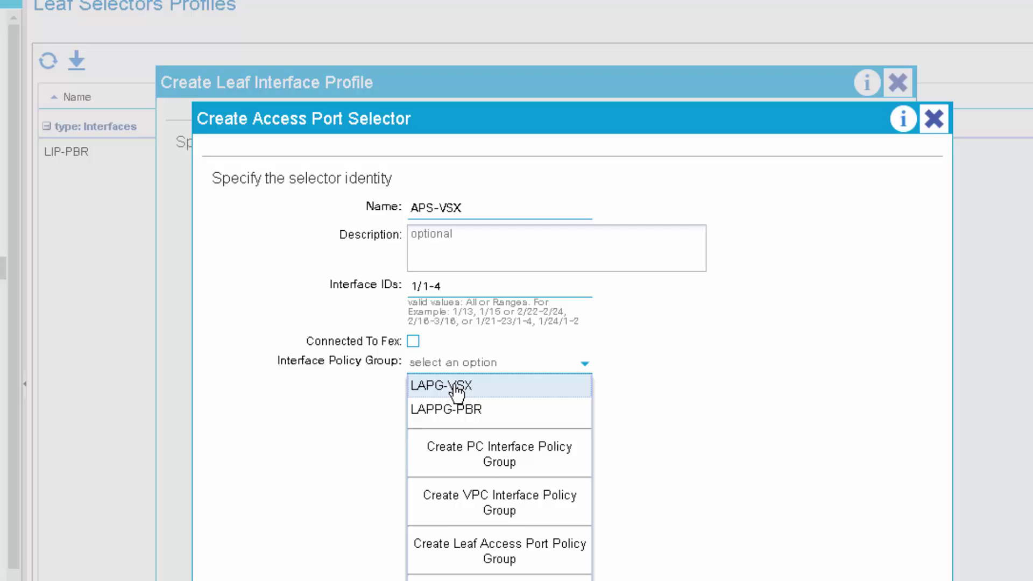
pyautogui.click(453, 409)
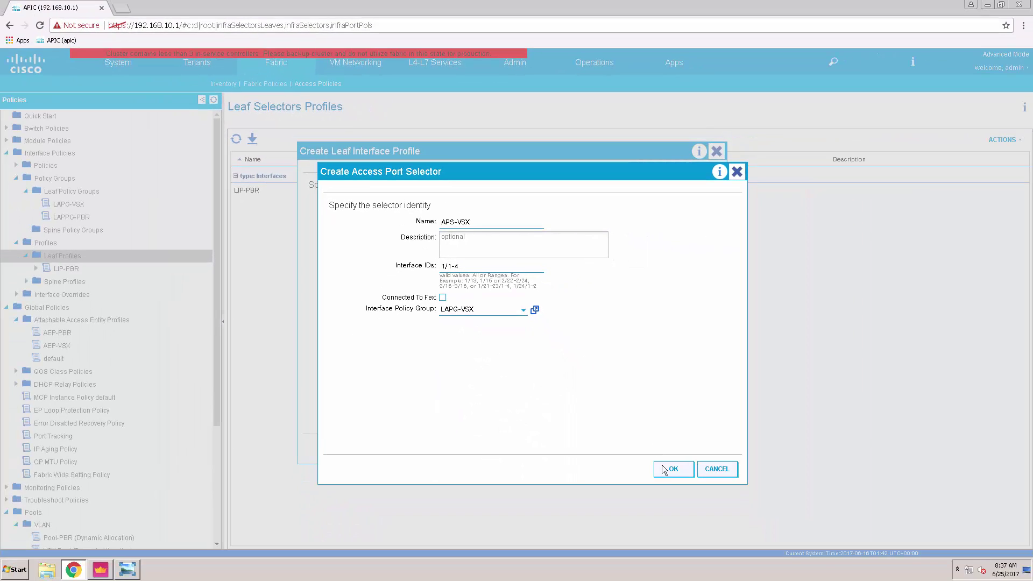
pyautogui.click(662, 466)
pyautogui.click(653, 449)
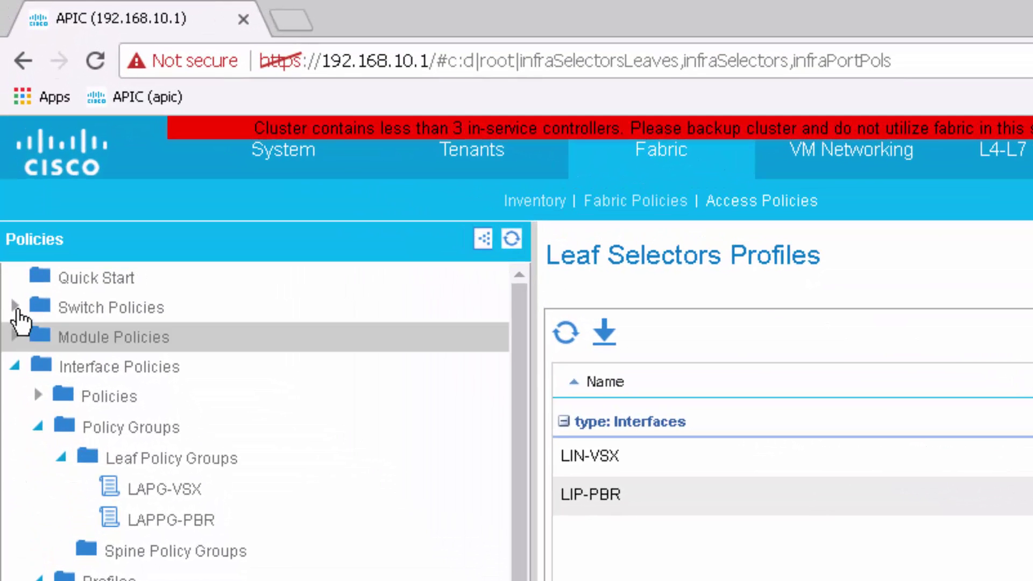
# Start a new leaf profile named LP-VSX under the switch policies
pyautogui.click(17, 307)
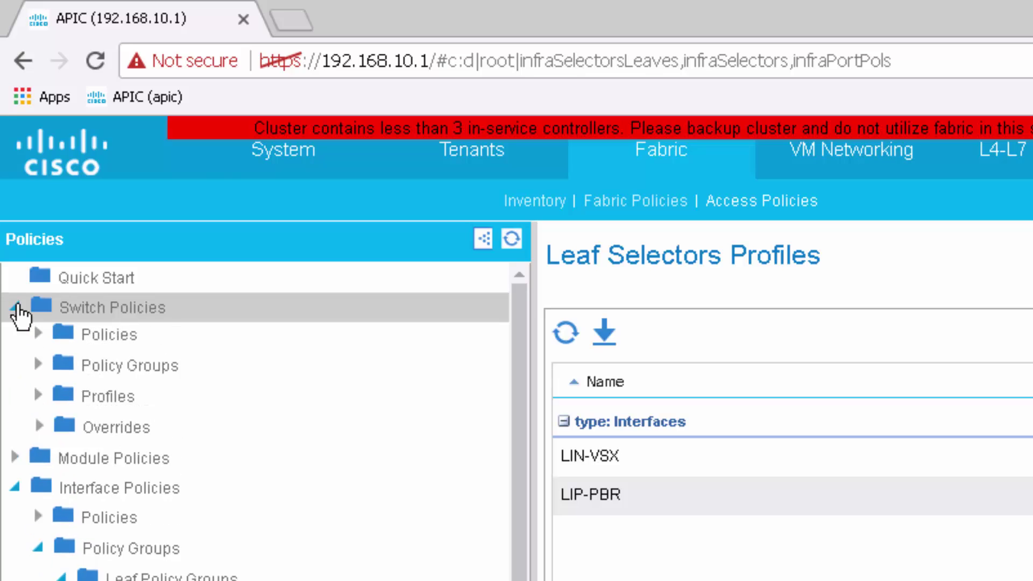
pyautogui.click(37, 367)
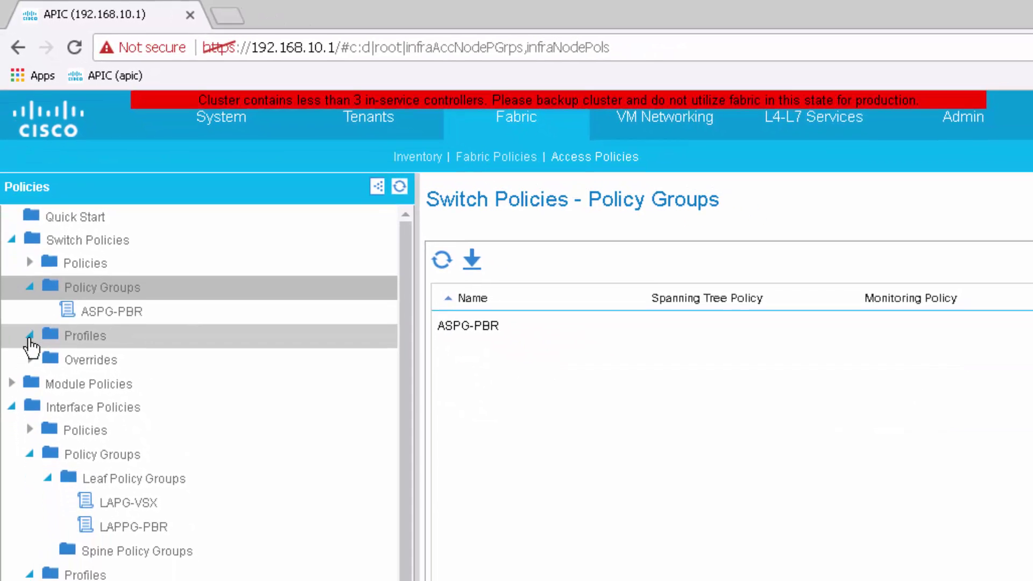
pyautogui.click(30, 339)
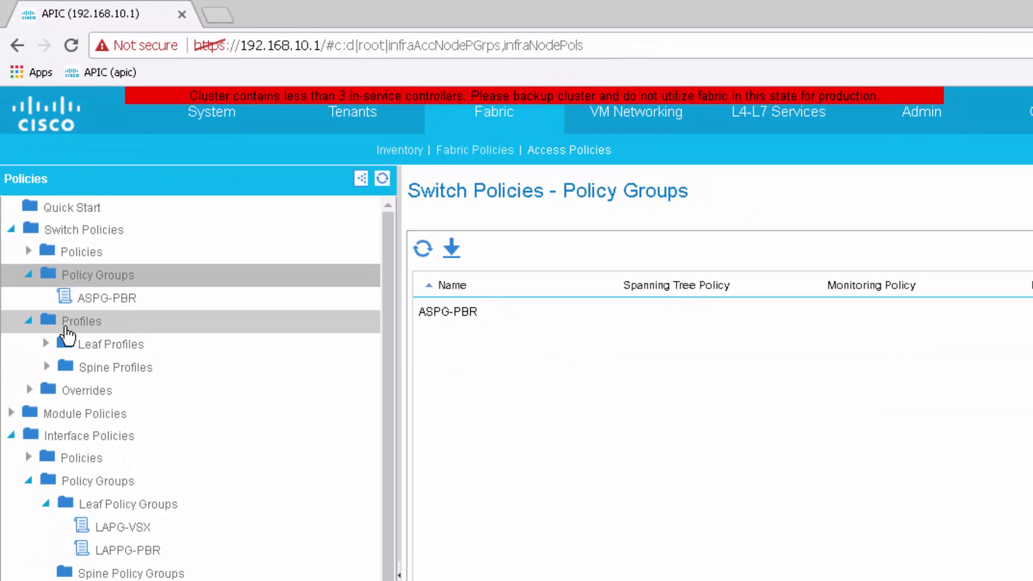
pyautogui.click(47, 360)
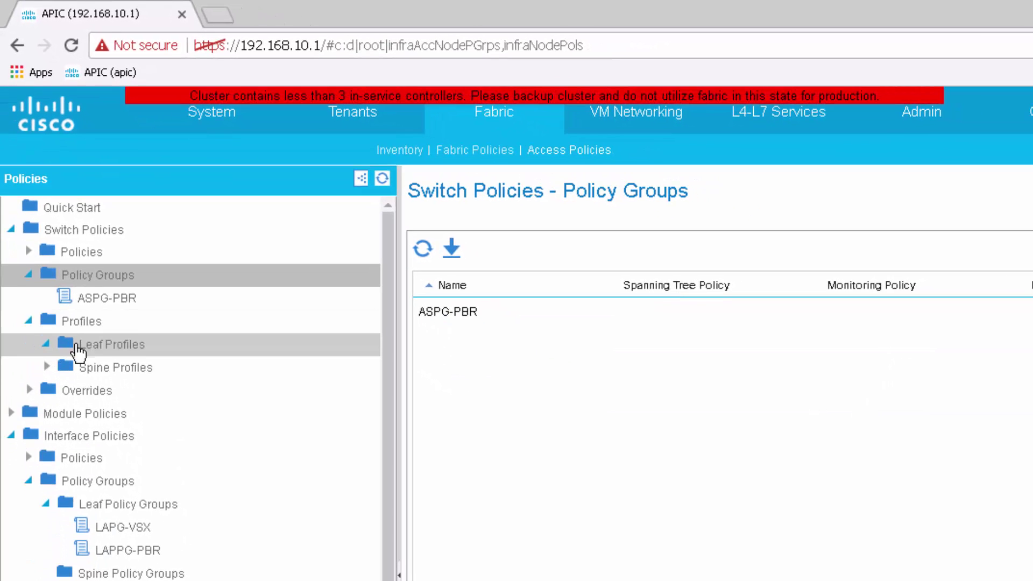
pyautogui.rightClick(99, 347)
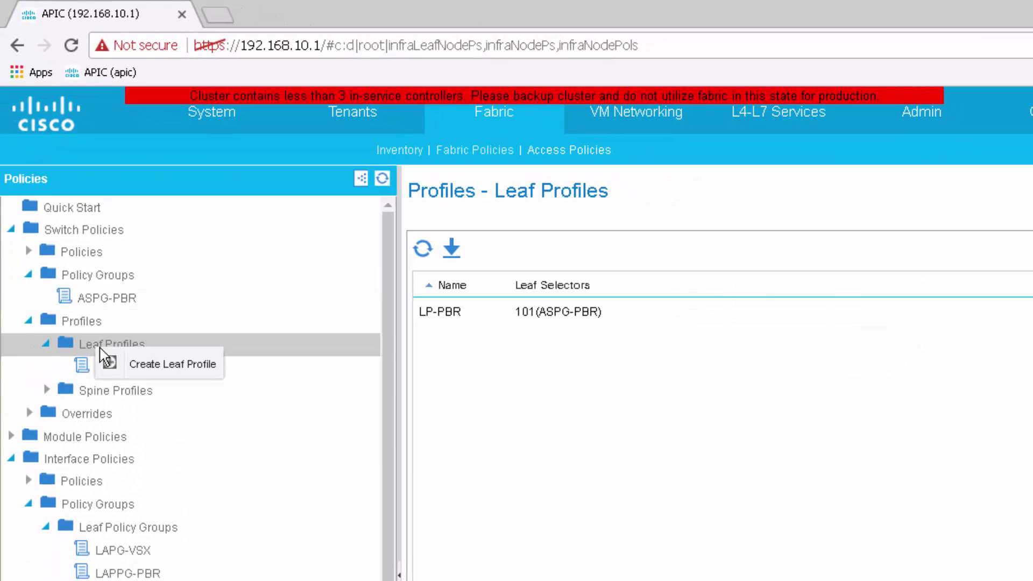
pyautogui.click(167, 362)
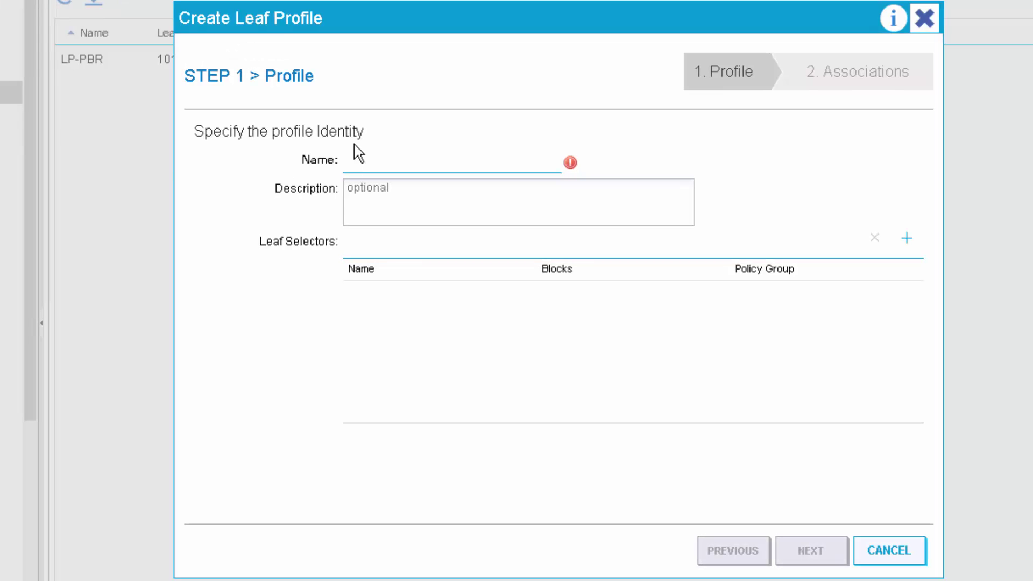
pyautogui.write('LP-VSX')
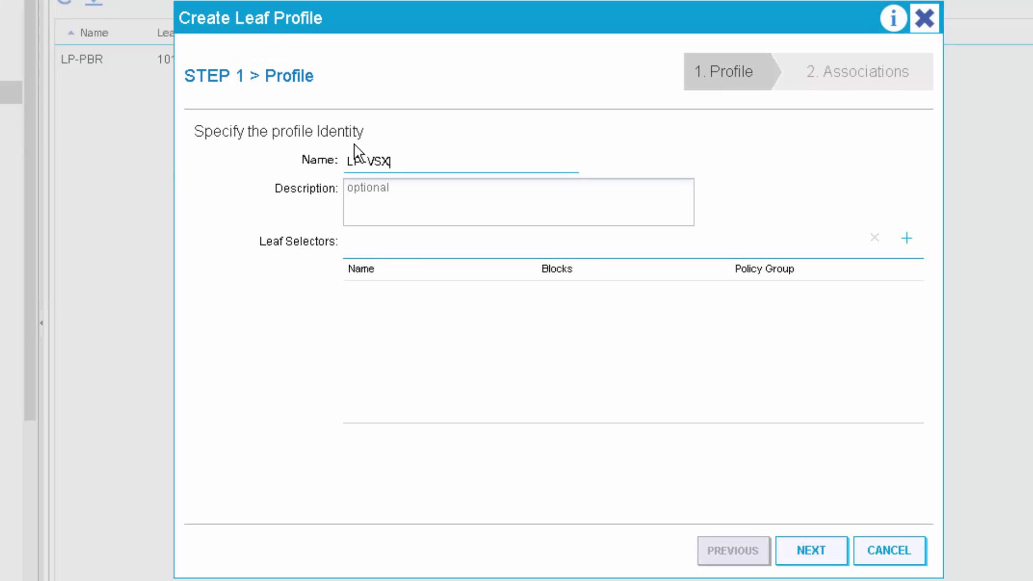
# Add a leaf selector named Leaf-VSX for switch block 102 to the leaf profile
pyautogui.click(908, 239)
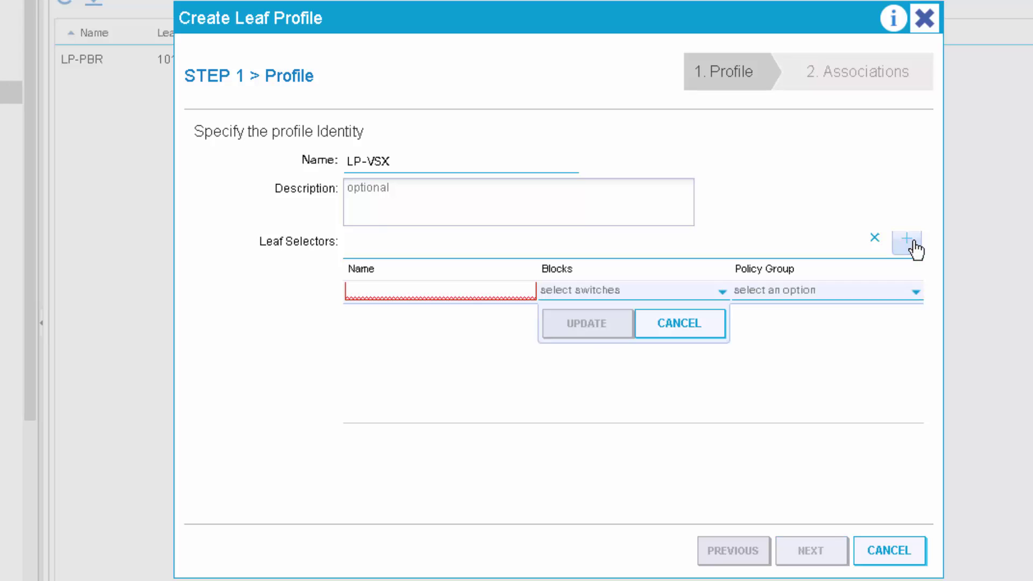
pyautogui.click(456, 293)
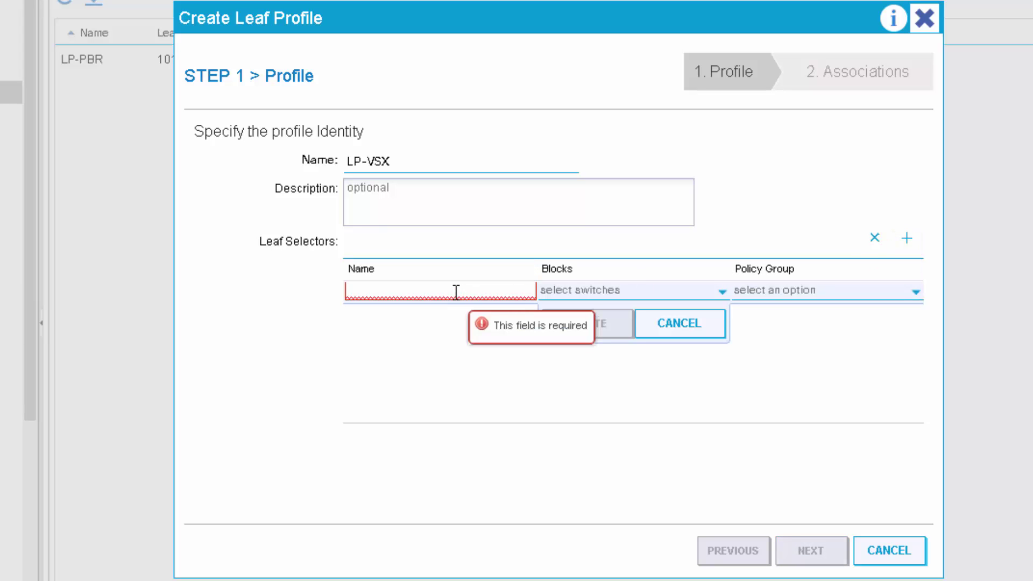
pyautogui.write('Lea')
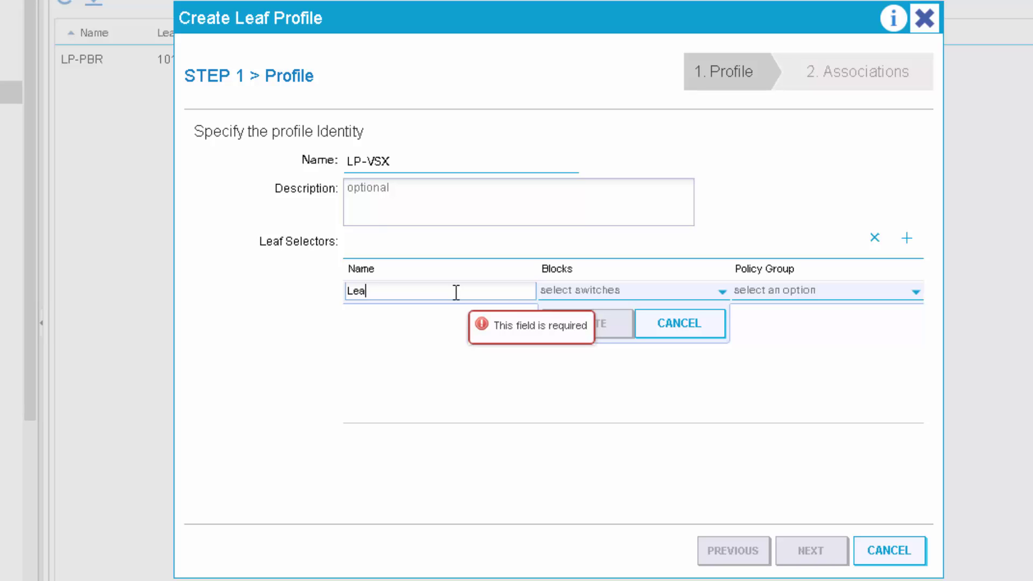
pyautogui.write('f-VSX')
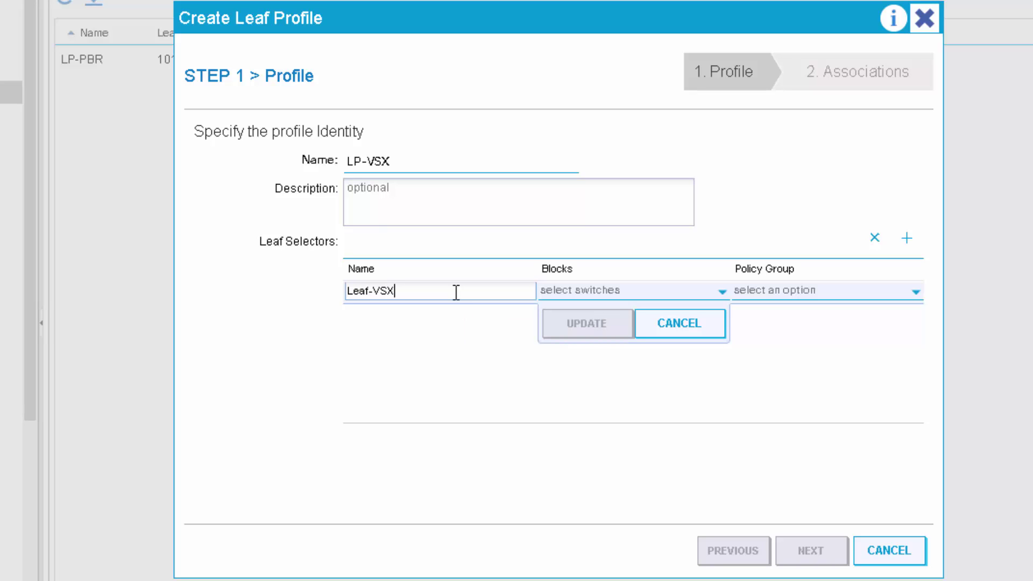
pyautogui.click(675, 293)
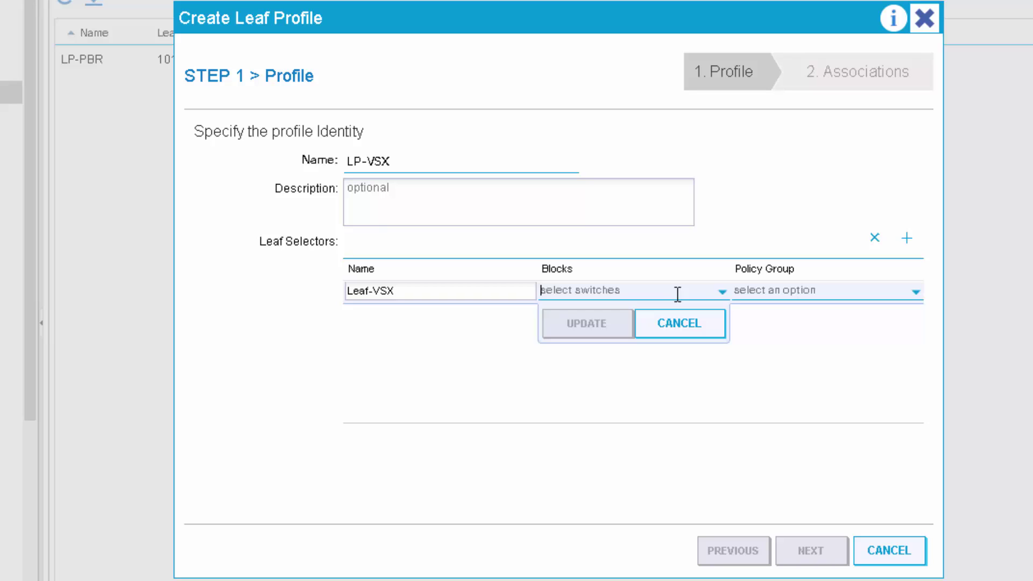
pyautogui.click(723, 296)
pyautogui.click(549, 404)
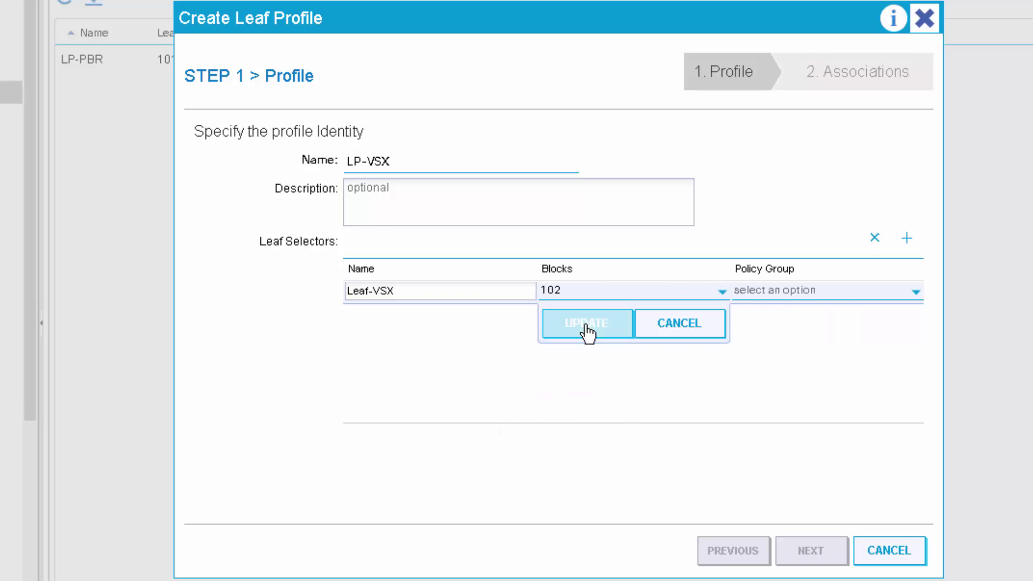
pyautogui.click(585, 326)
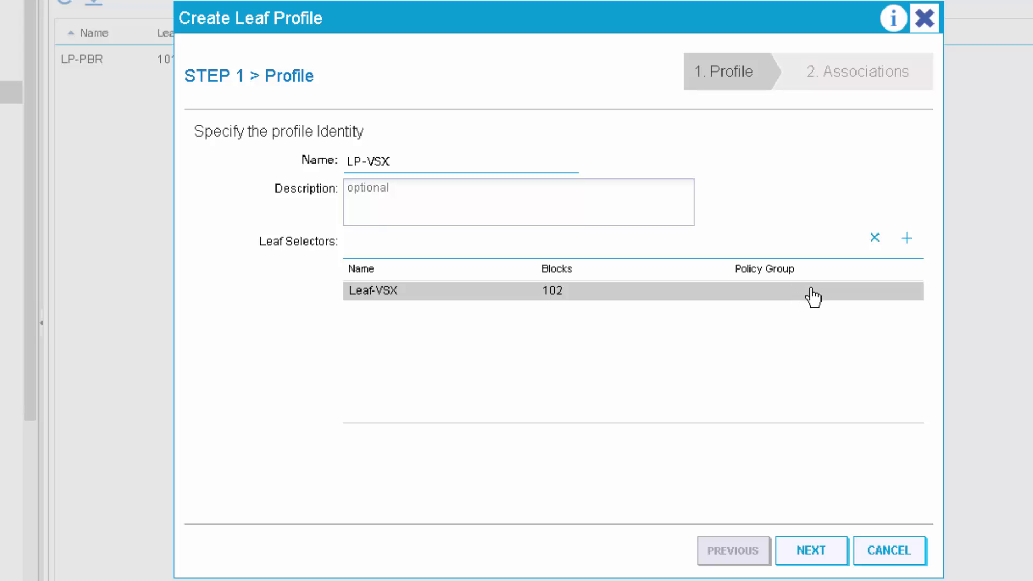
# Create an access switch policy group named ASPG-VSX and assign it to the Leaf-VSX selector
pyautogui.click(813, 297)
pyautogui.click(917, 294)
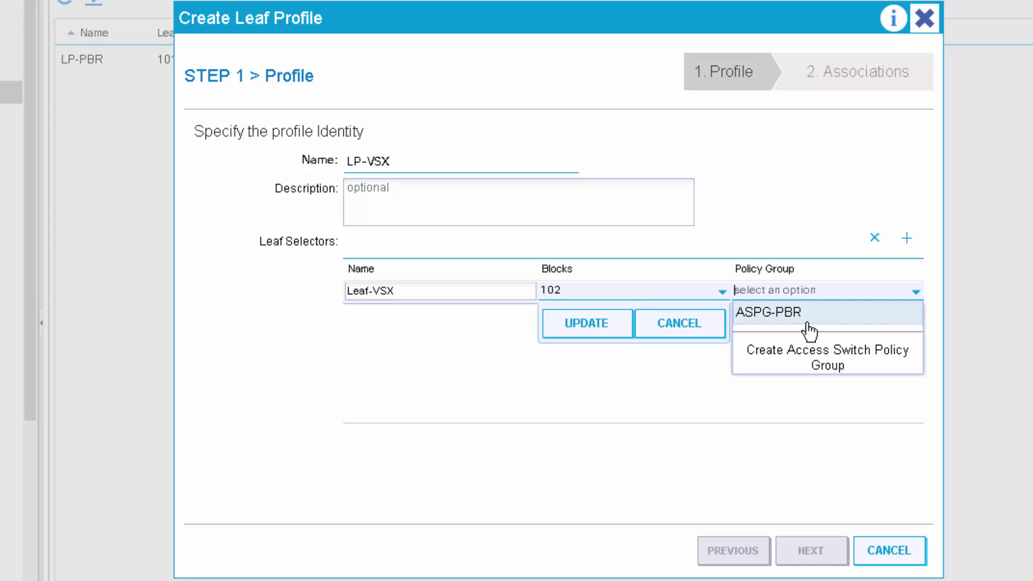
pyautogui.click(823, 366)
pyautogui.write('AS')
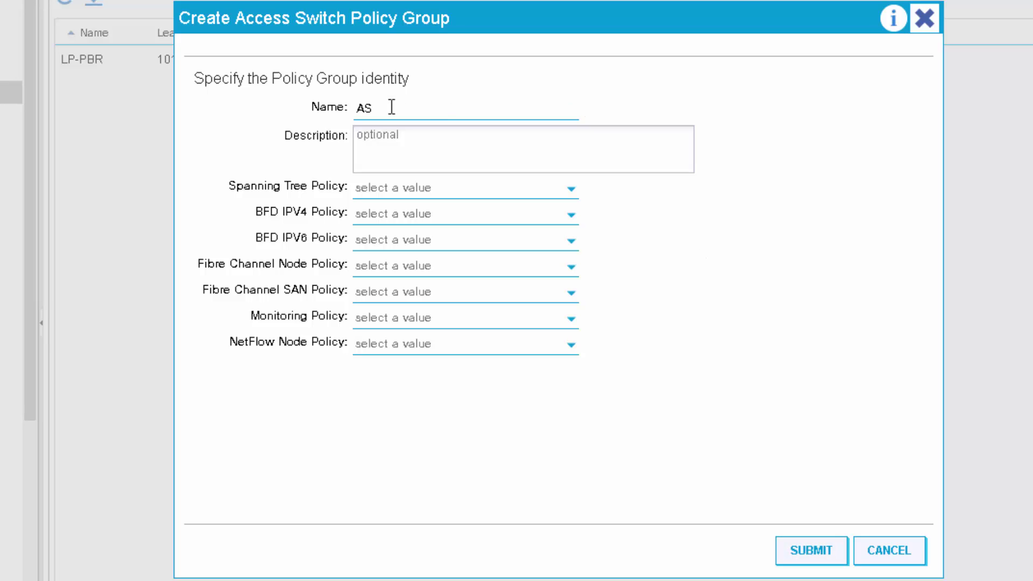
pyautogui.write('PG-VSX')
pyautogui.click(825, 562)
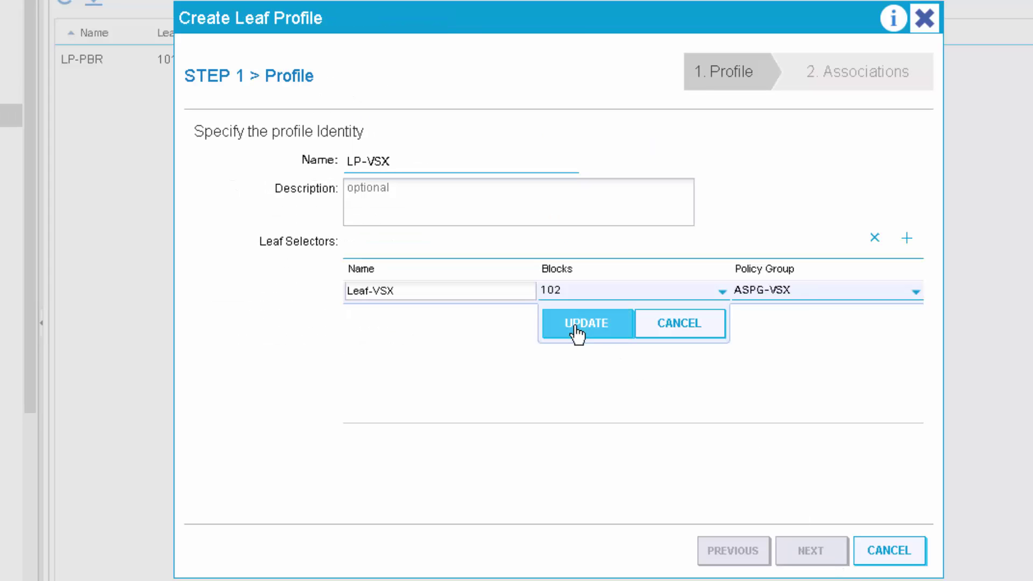
pyautogui.click(576, 333)
# Associate interface selector profile LIN-VSX with the leaf profile and finish creating it
pyautogui.click(811, 560)
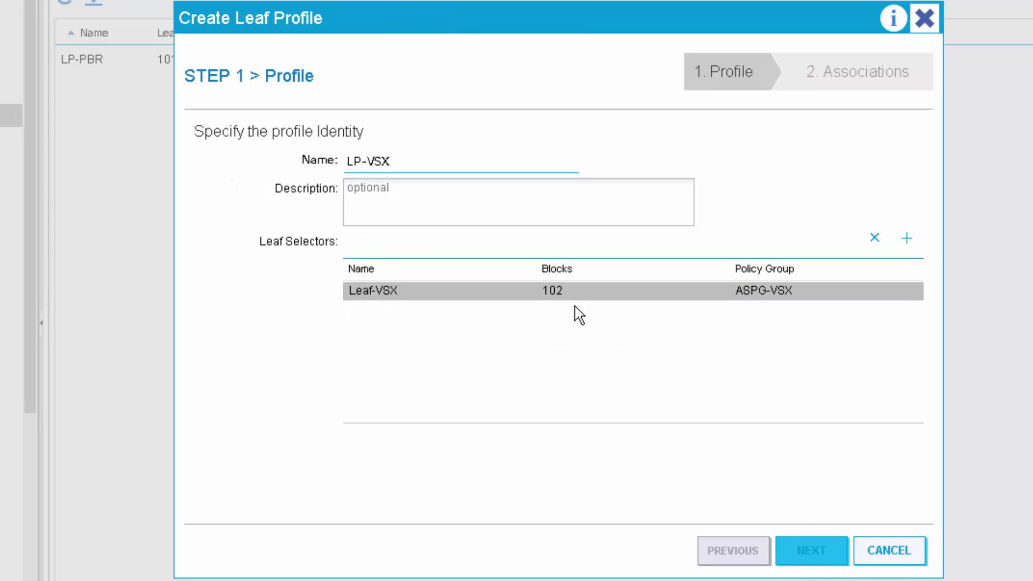
pyautogui.click(813, 551)
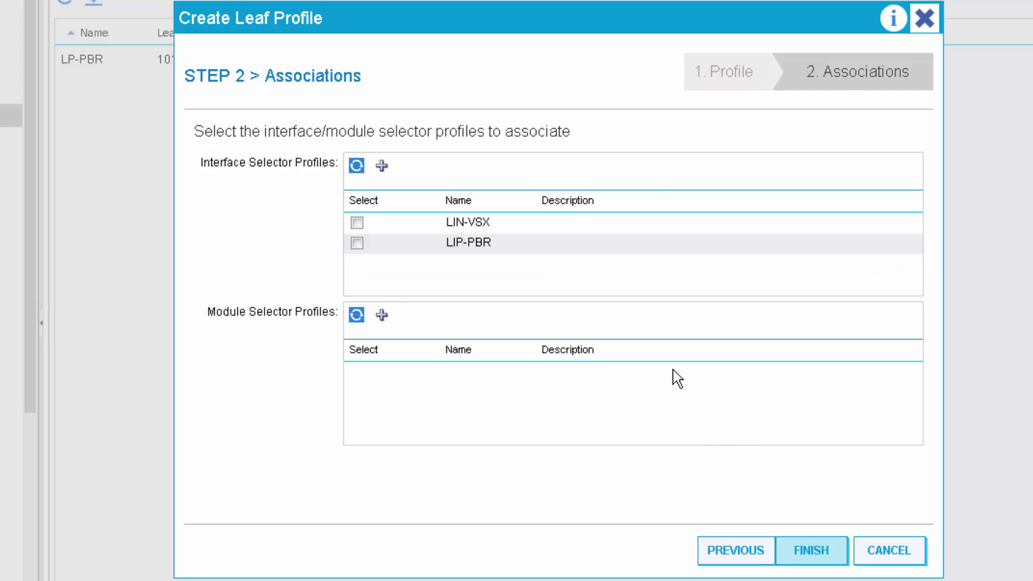
pyautogui.click(356, 224)
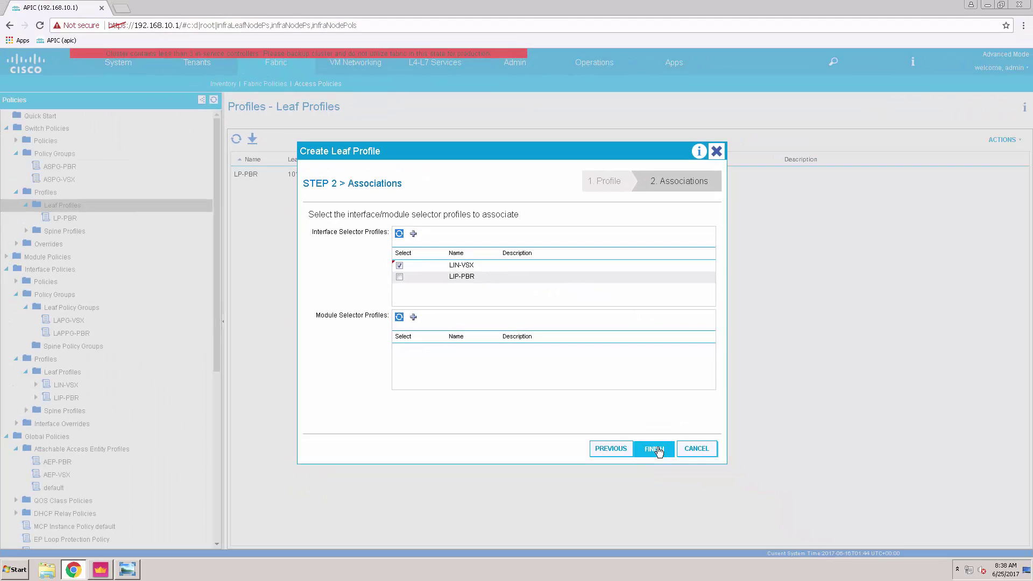
pyautogui.click(710, 484)
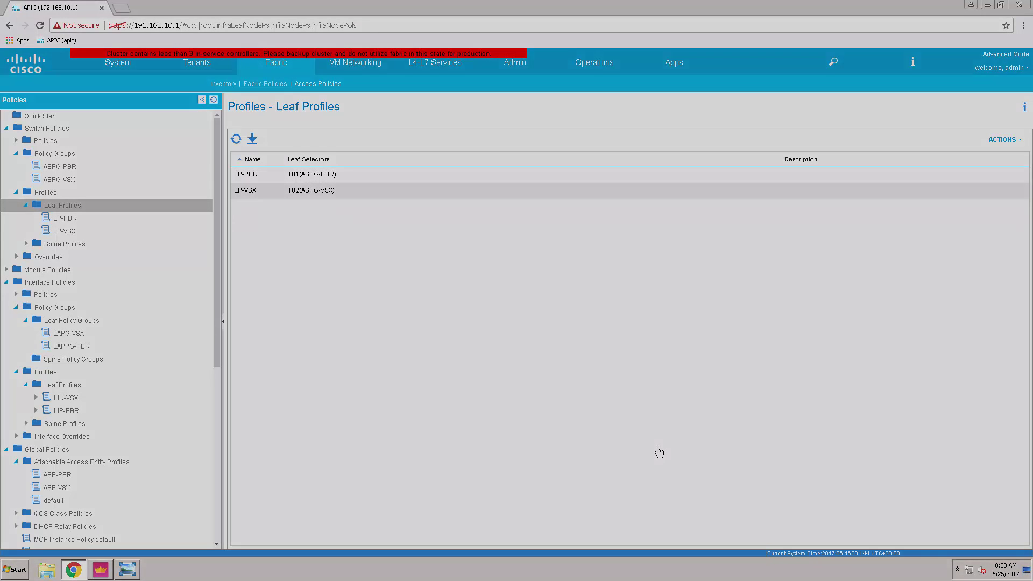